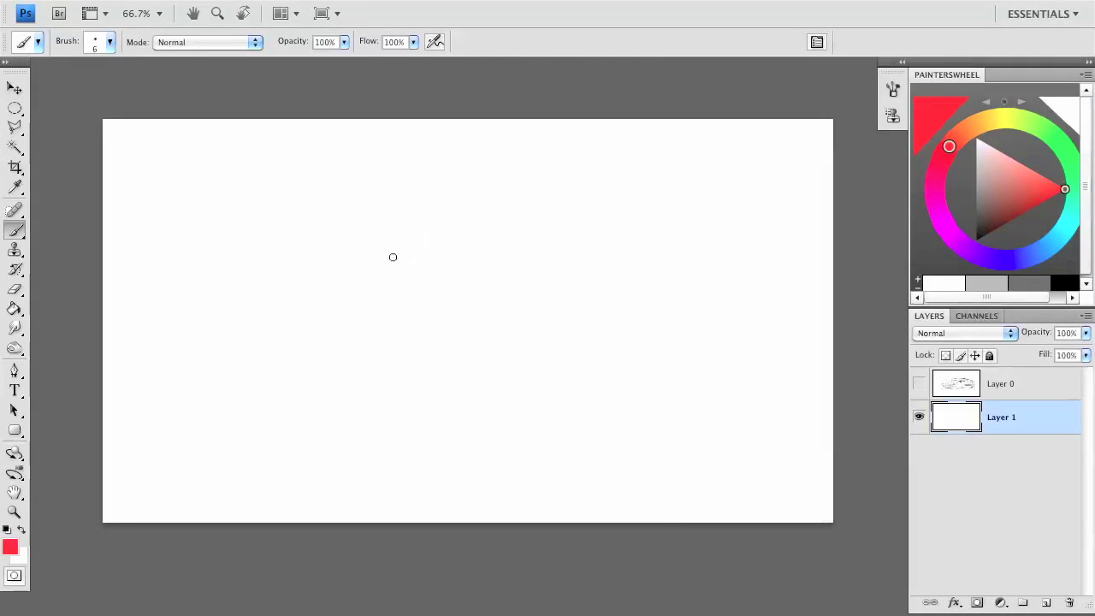
# Handwrite the red title 'HOW TO RENDER A CAR!' with a small round brush, then show and select Layer 0.
pyautogui.rightClick(341, 225)
pyautogui.click(390, 590)
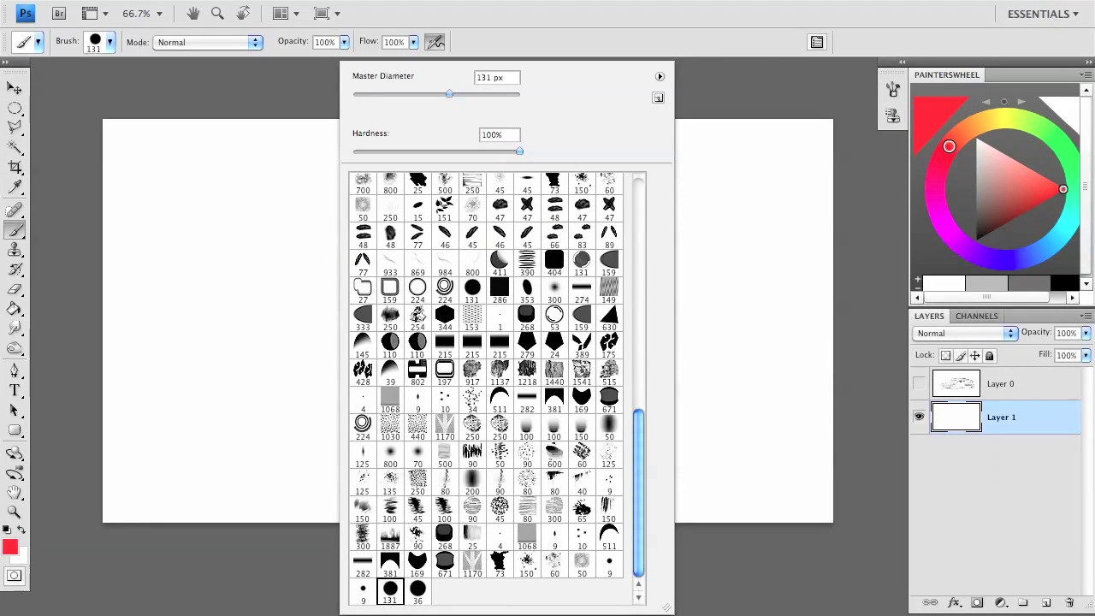
pyautogui.press('Return')
pyautogui.moveTo(383, 231); pyautogui.dragTo(728, 216)
pyautogui.moveTo(525, 325); pyautogui.dragTo(589, 326)
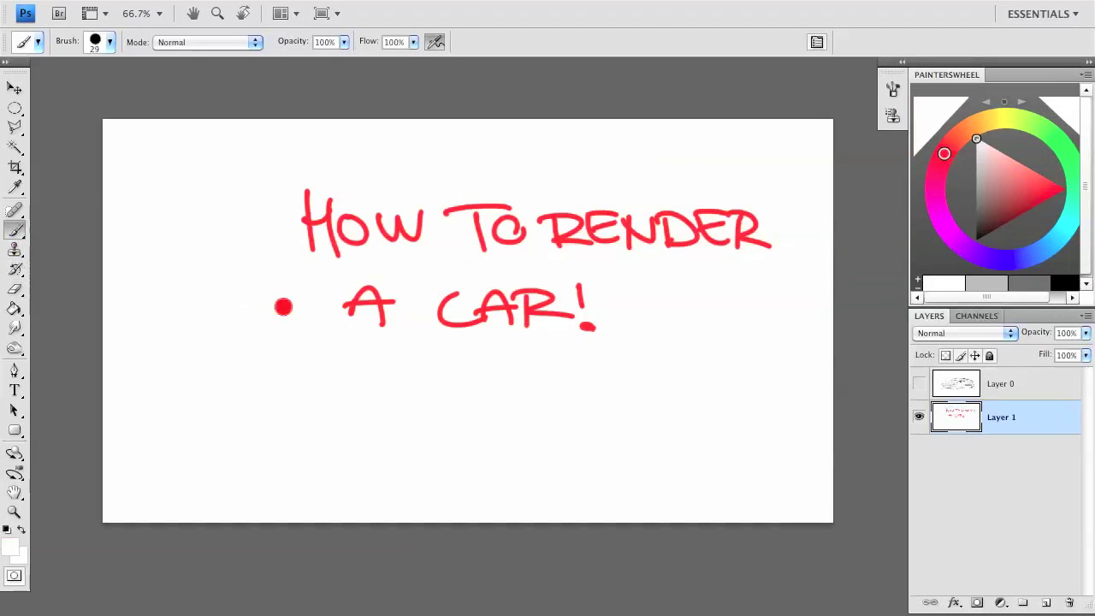
pyautogui.click(919, 383)
pyautogui.click(985, 391)
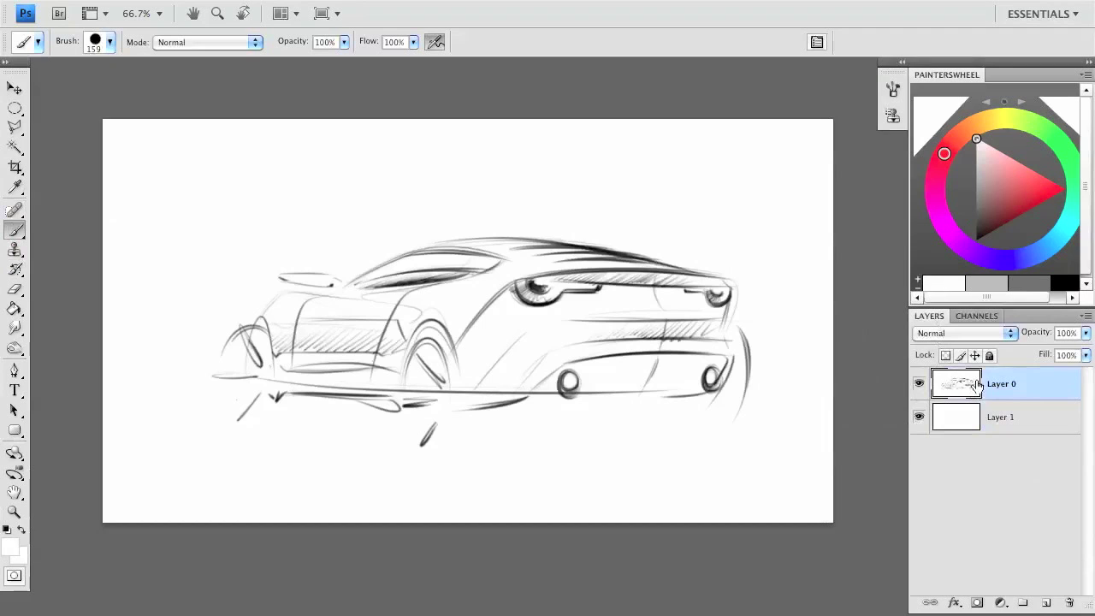
# Write a red Multiply note with an arrow toward the layers using a 9 px brush.
pyautogui.press('x')
pyautogui.rightClick(313, 224)
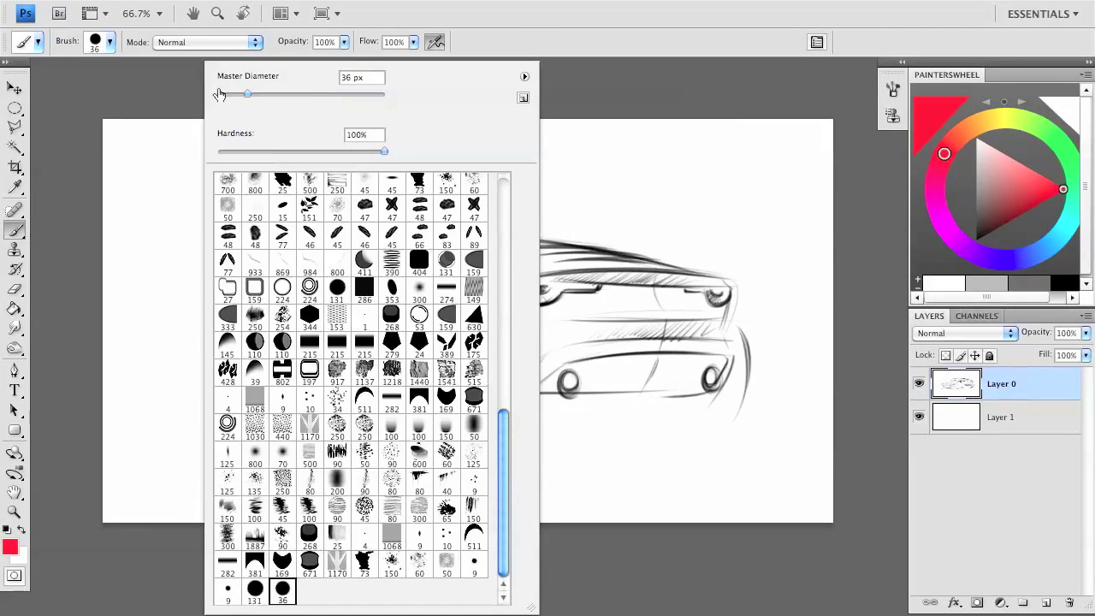
pyautogui.click(1045, 602)
pyautogui.rightClick(325, 197)
pyautogui.doubleClick(361, 205)
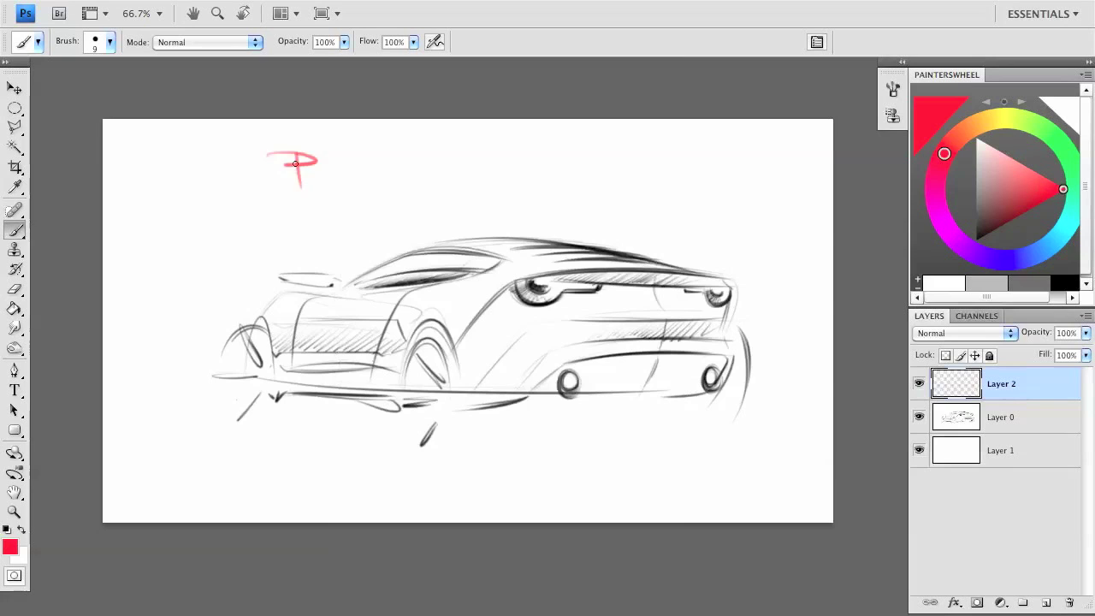
pyautogui.moveTo(400, 171); pyautogui.dragTo(438, 176)
pyautogui.moveTo(472, 156)
pyautogui.mouseDown()
pyautogui.moveTo(477, 178)
pyautogui.moveTo(621, 178)
pyautogui.mouseUp()
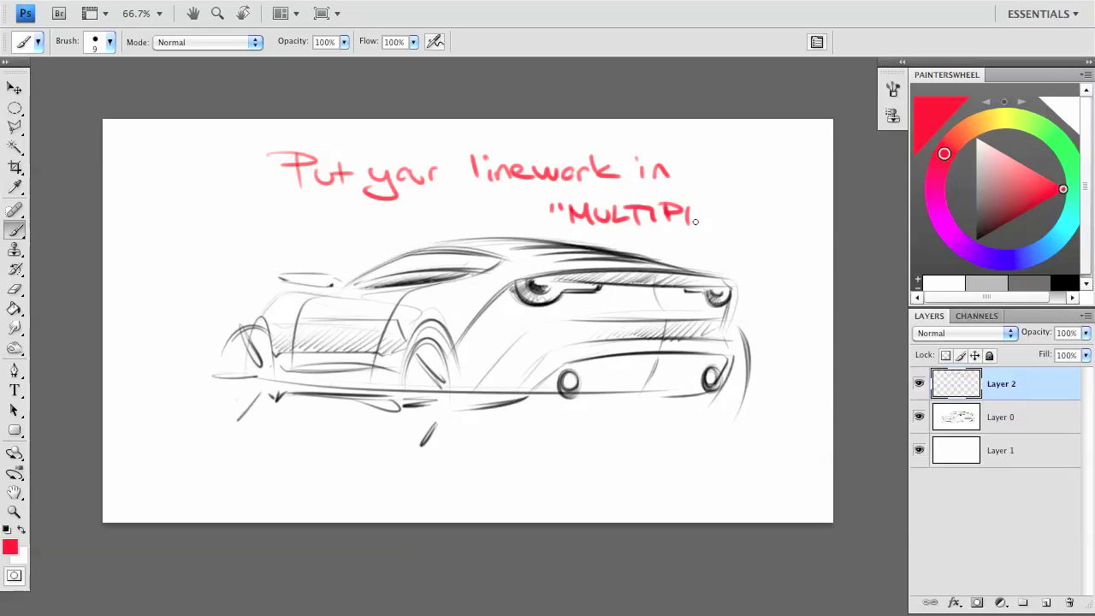
pyautogui.moveTo(734, 253); pyautogui.dragTo(811, 281)
pyautogui.moveTo(780, 274); pyautogui.dragTo(811, 282)
pyautogui.click(964, 333)
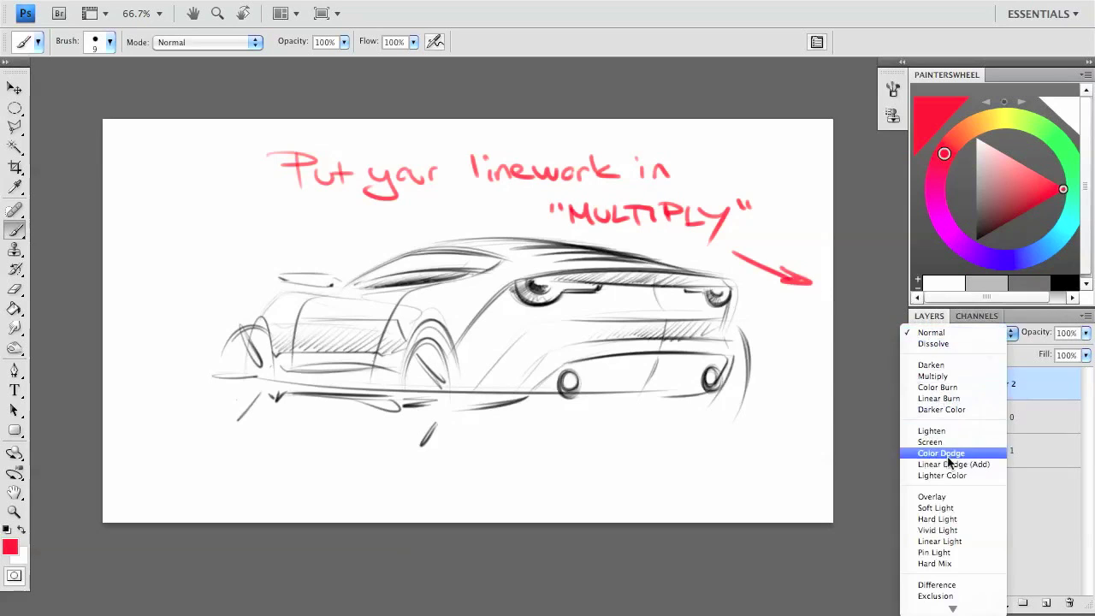
# Set Layer 0's blend mode to Multiply, delete the red notes, and reset the colour to black.
pyautogui.press('Escape')
pyautogui.click(989, 423)
pyautogui.click(964, 333)
pyautogui.click(954, 376)
pyautogui.click(1001, 383)
pyautogui.press('Delete')
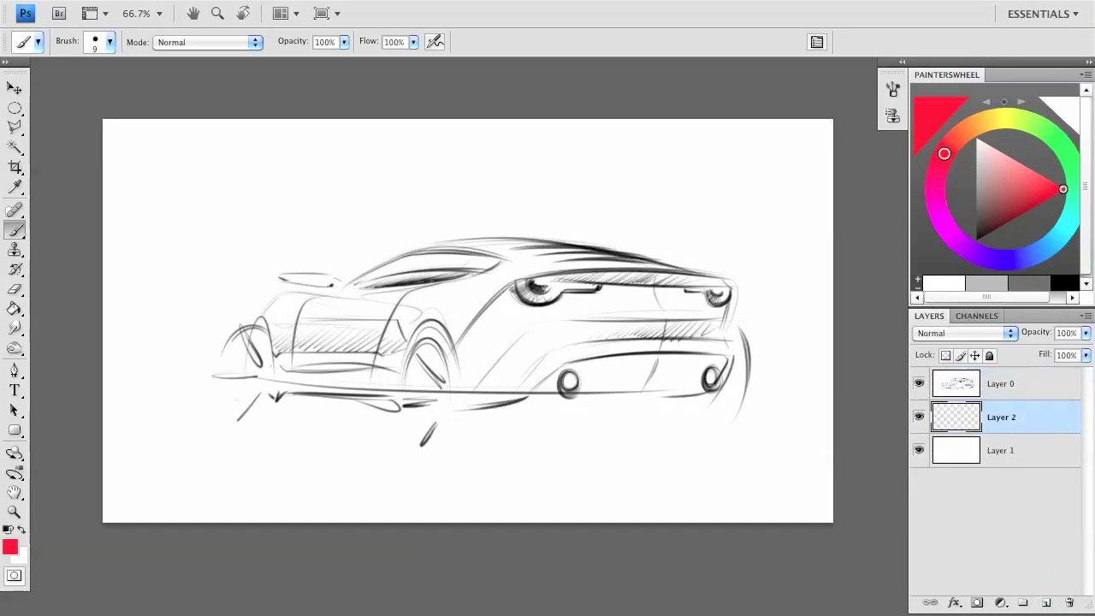
pyautogui.press('d')
pyautogui.rightClick(651, 205)
# Airbrush soft grey shading around the car body with a 274 px brush, then above the roof on a new layer.
pyautogui.doubleClick(682, 204)
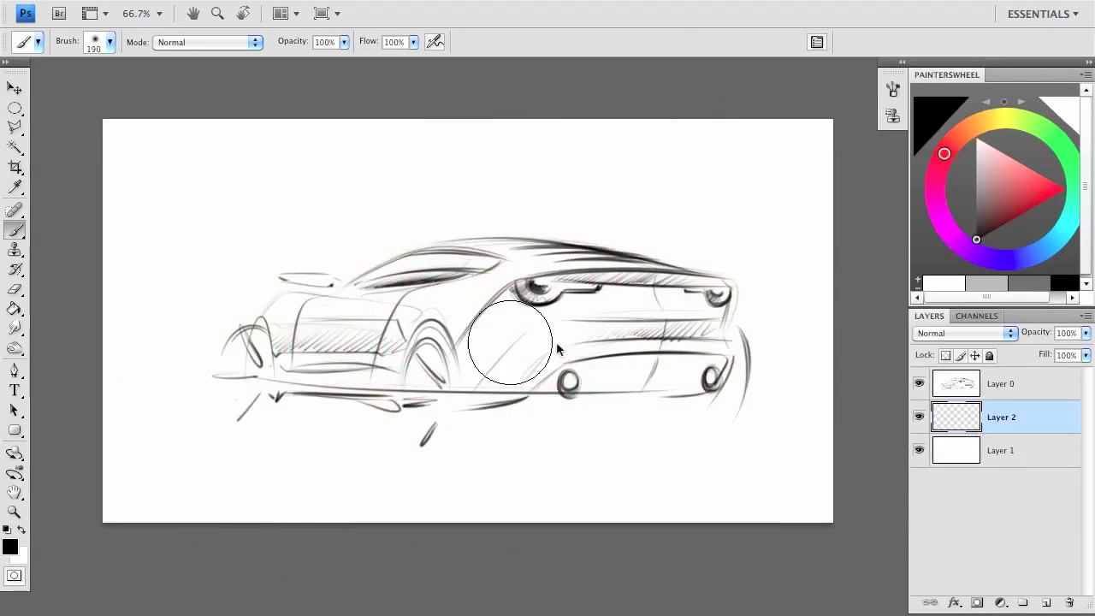
pyautogui.press(']')
pyautogui.moveTo(274, 342); pyautogui.dragTo(709, 342)
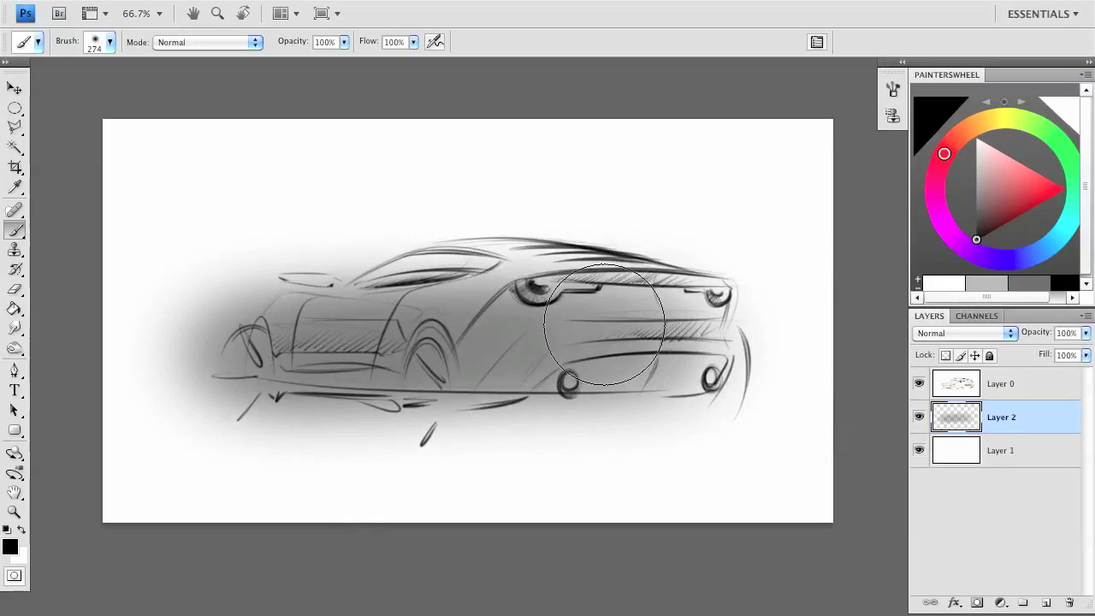
pyautogui.hotkey('ctrl', 'shift', 'alt', 'n')
pyautogui.moveTo(342, 231)
pyautogui.mouseDown()
pyautogui.moveTo(685, 232)
pyautogui.moveTo(790, 247)
pyautogui.mouseUp()
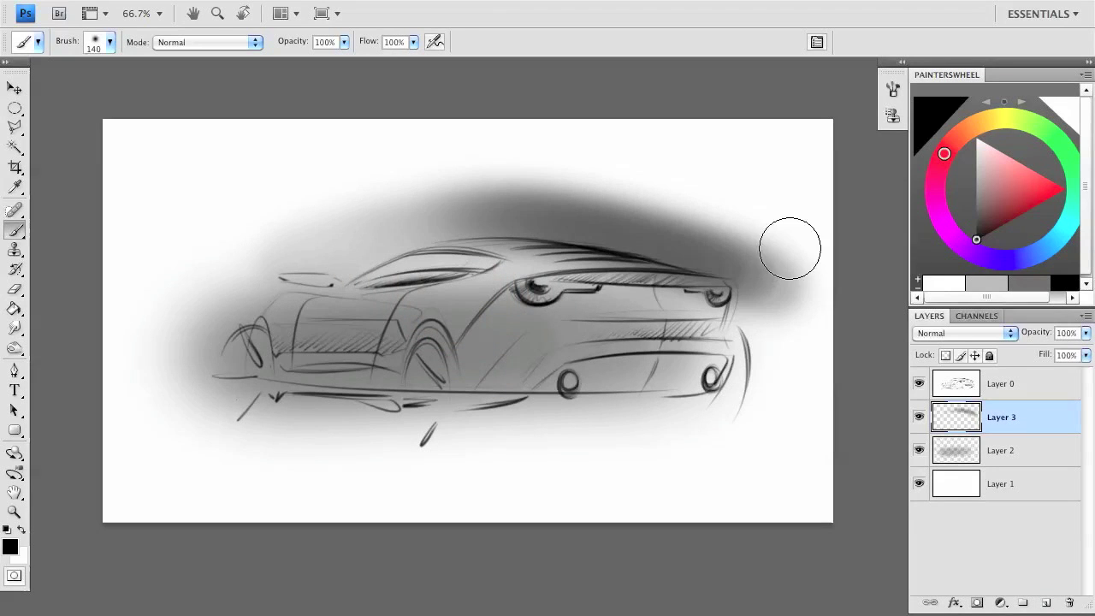
# Paint red demo strokes and an AIRBRUSH note on new Layer 4, then erase them.
pyautogui.hotkey('ctrl', 'shift', 'alt', 'n')
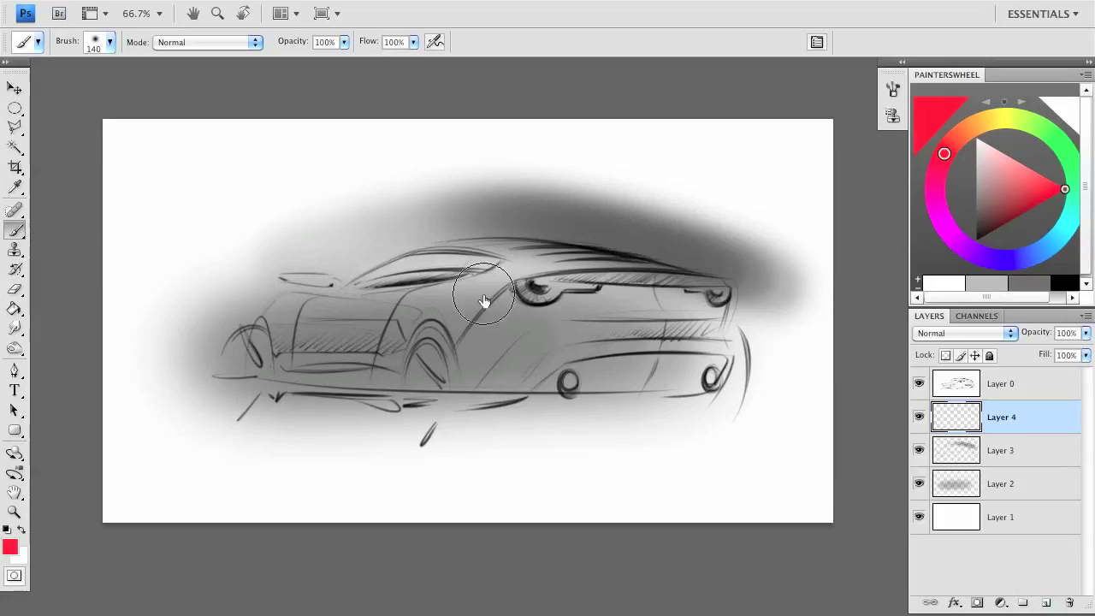
pyautogui.rightClick(479, 300)
pyautogui.moveTo(183, 346); pyautogui.dragTo(598, 346)
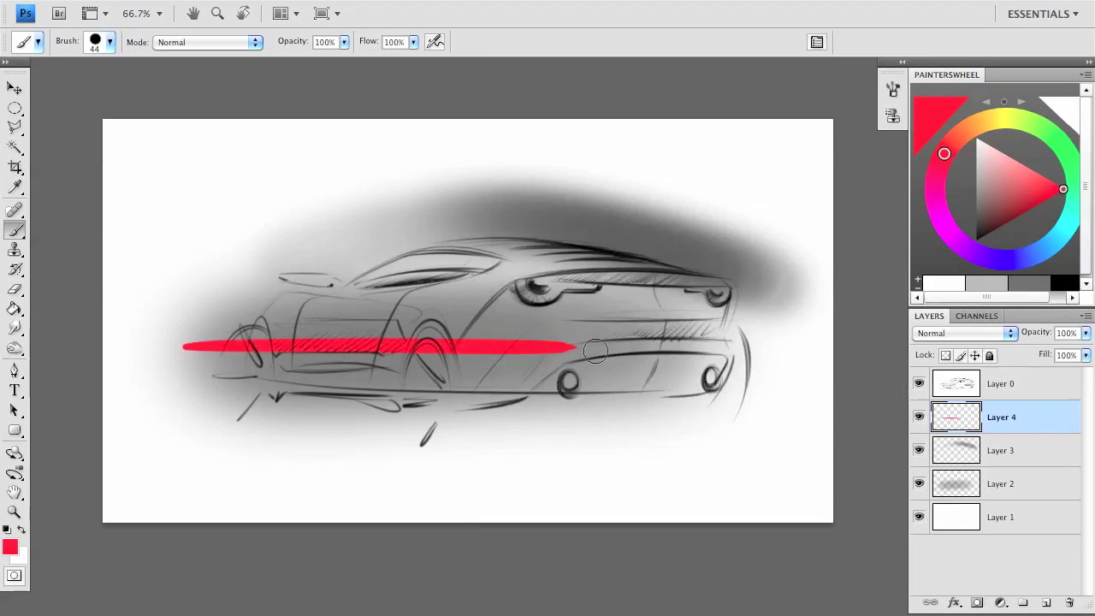
pyautogui.moveTo(224, 274); pyautogui.dragTo(746, 286)
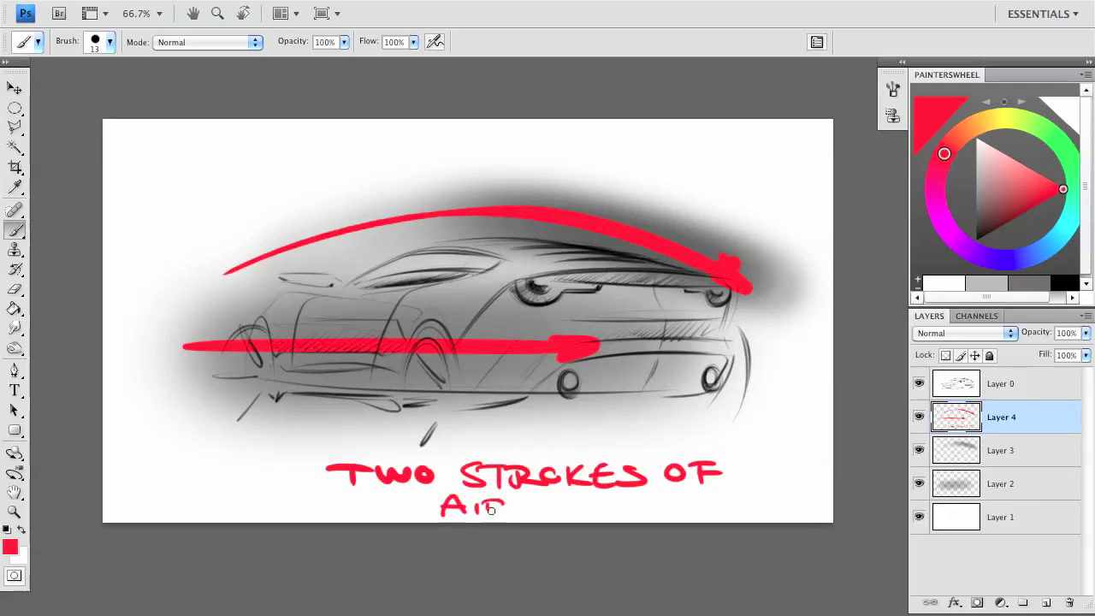
pyautogui.moveTo(570, 505); pyautogui.dragTo(627, 511)
pyautogui.press('e')
pyautogui.moveTo(196, 293)
pyautogui.mouseDown()
pyautogui.moveTo(232, 484)
pyautogui.moveTo(684, 428)
pyautogui.mouseUp()
# Shade the car body darker grey with a 141 px soft black brush, undoing a stray rear stroke.
pyautogui.press('b')
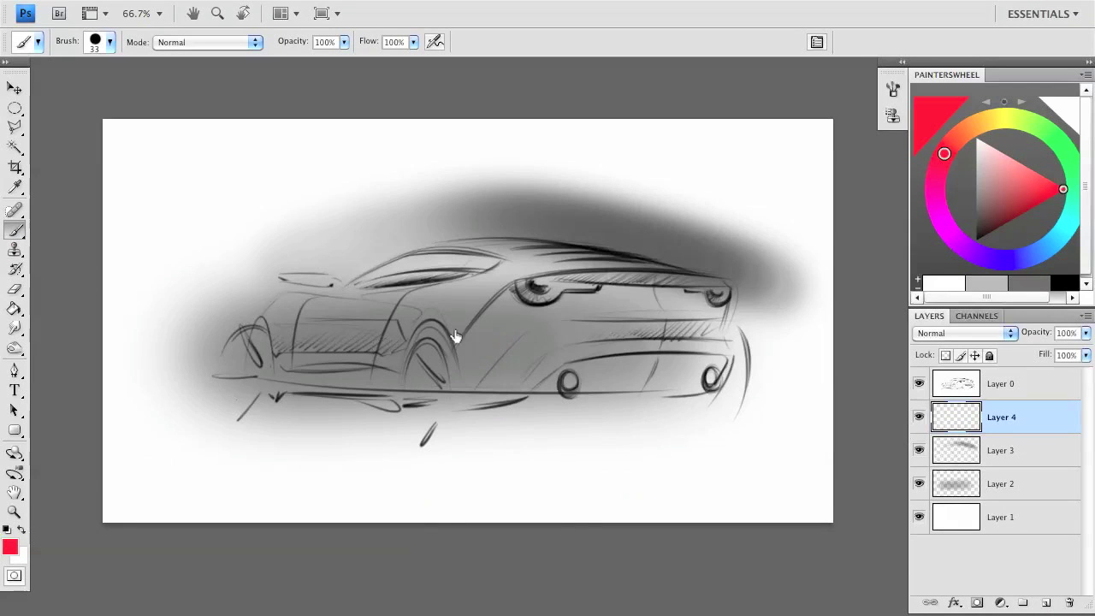
pyautogui.press('d')
pyautogui.rightClick(456, 336)
pyautogui.doubleClick(608, 442)
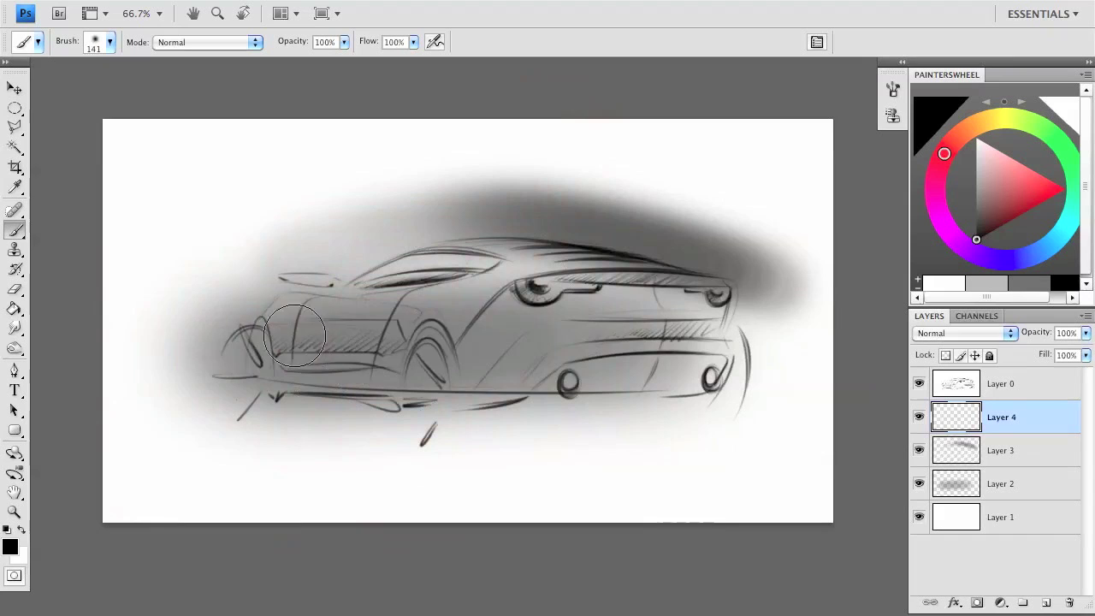
pyautogui.moveTo(342, 287); pyautogui.dragTo(561, 274)
pyautogui.hotkey('ctrl', 'z')
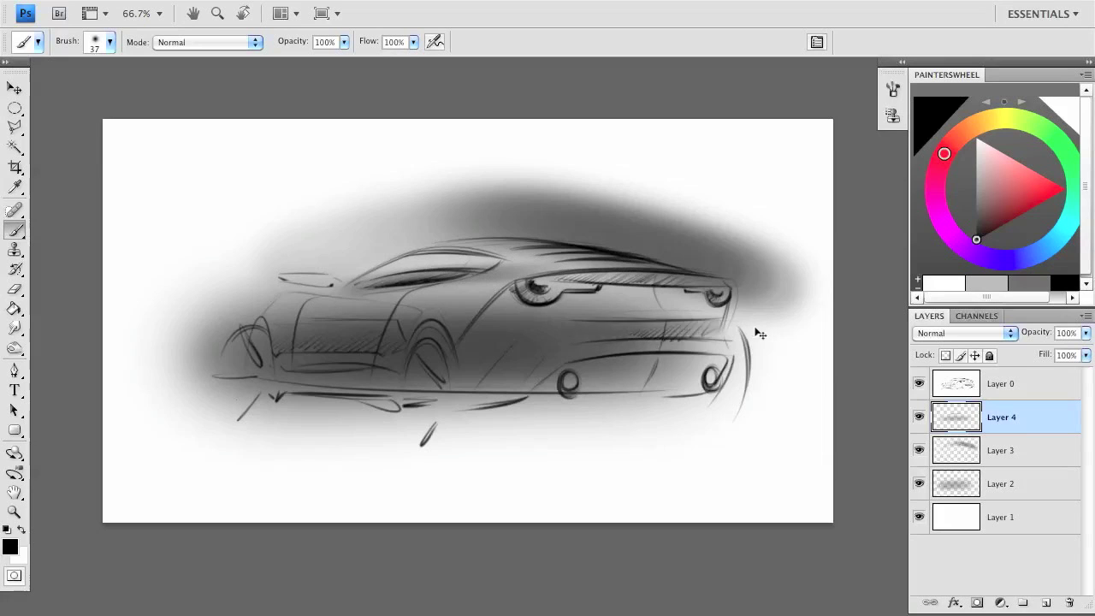
pyautogui.moveTo(758, 334); pyautogui.dragTo(567, 318)
pyautogui.hotkey('ctrl', 'z')
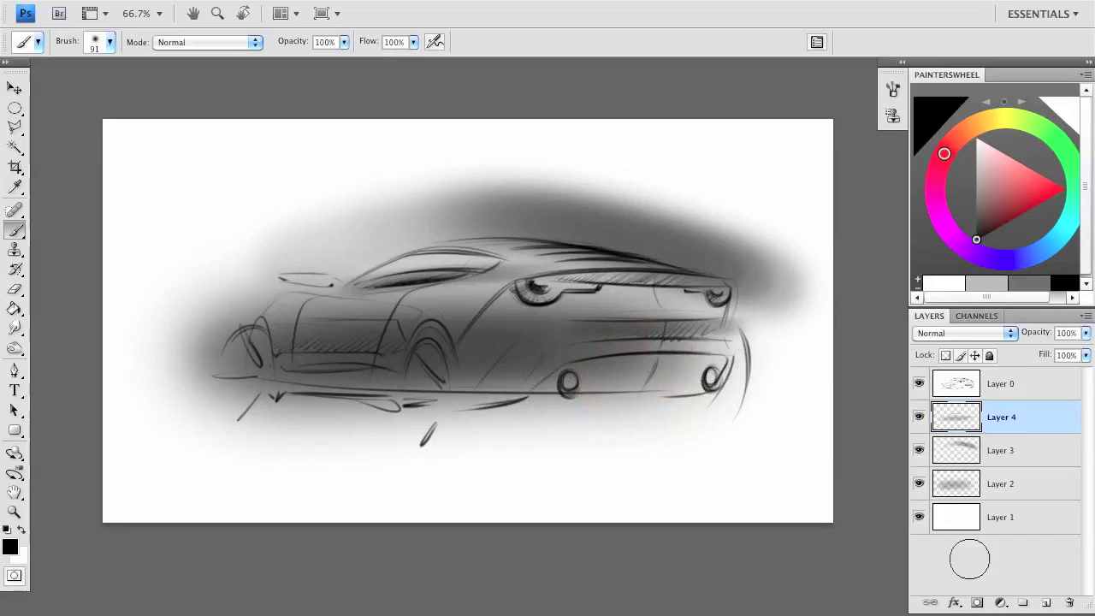
# Add Layer 5 and set a 9 px red brush for the LIGHT note.
pyautogui.hotkey('ctrl', 'shift', 'alt', 'n')
pyautogui.rightClick(342, 184)
pyautogui.write('9')
pyautogui.press('Return')
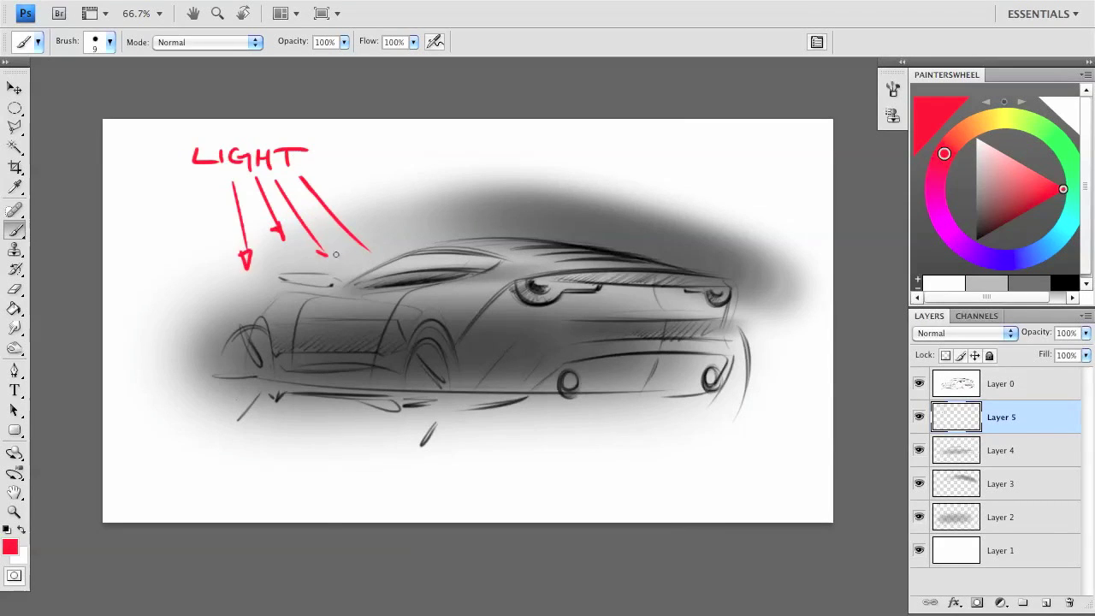
# Erase the red LIGHT note and paint white side highlights with a 119 px brush on a new layer.
pyautogui.press('e')
pyautogui.moveTo(214, 197); pyautogui.dragTo(587, 196)
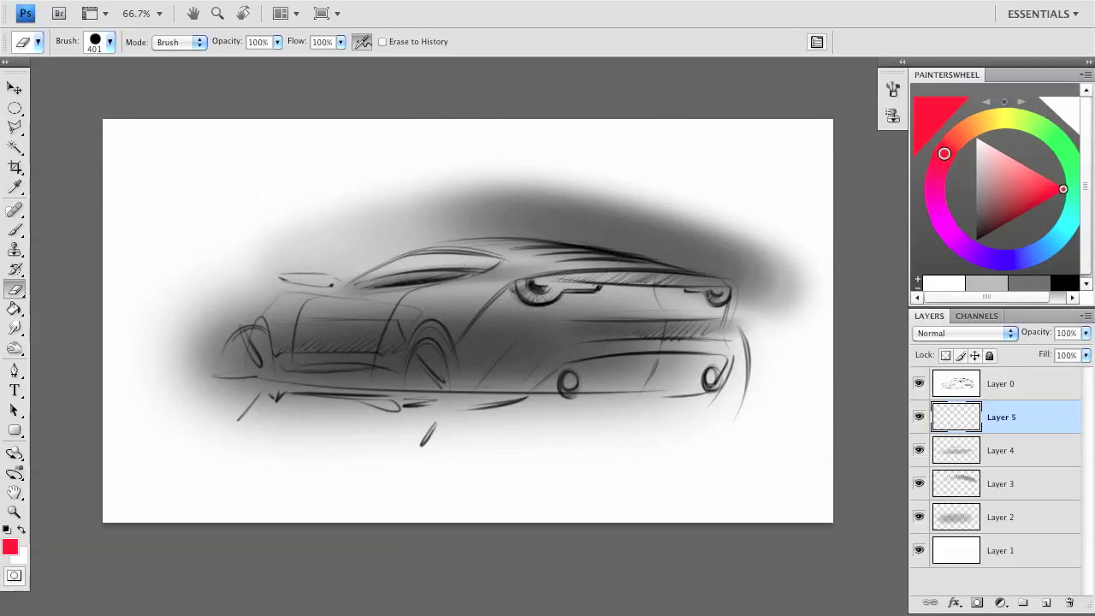
pyautogui.hotkey('ctrl', 'shift', 'alt', 'n')
pyautogui.press('x')
pyautogui.press('b')
pyautogui.rightClick(486, 354)
pyautogui.write('119')
pyautogui.press('Return')
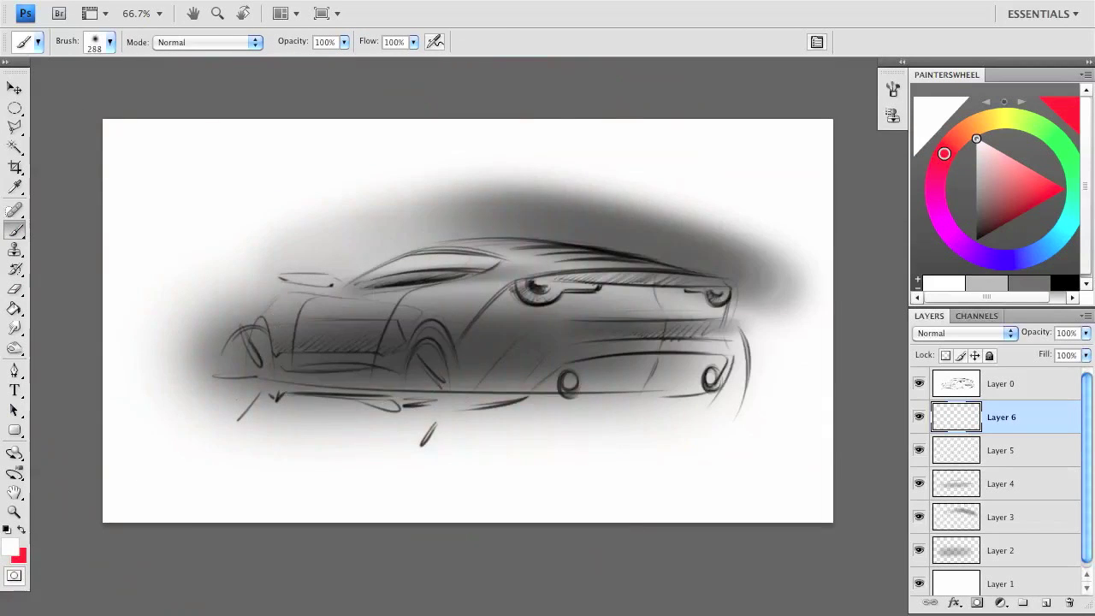
pyautogui.hotkey('ctrl', '+')
pyautogui.moveTo(217, 278); pyautogui.dragTo(728, 300)
# Erase highlight near the hood and trim the fender and door-sill highlights with a soft eraser.
pyautogui.press('e')
pyautogui.moveTo(120, 359)
pyautogui.mouseDown()
pyautogui.moveTo(176, 215)
pyautogui.moveTo(283, 167)
pyautogui.moveTo(386, 214)
pyautogui.mouseUp()
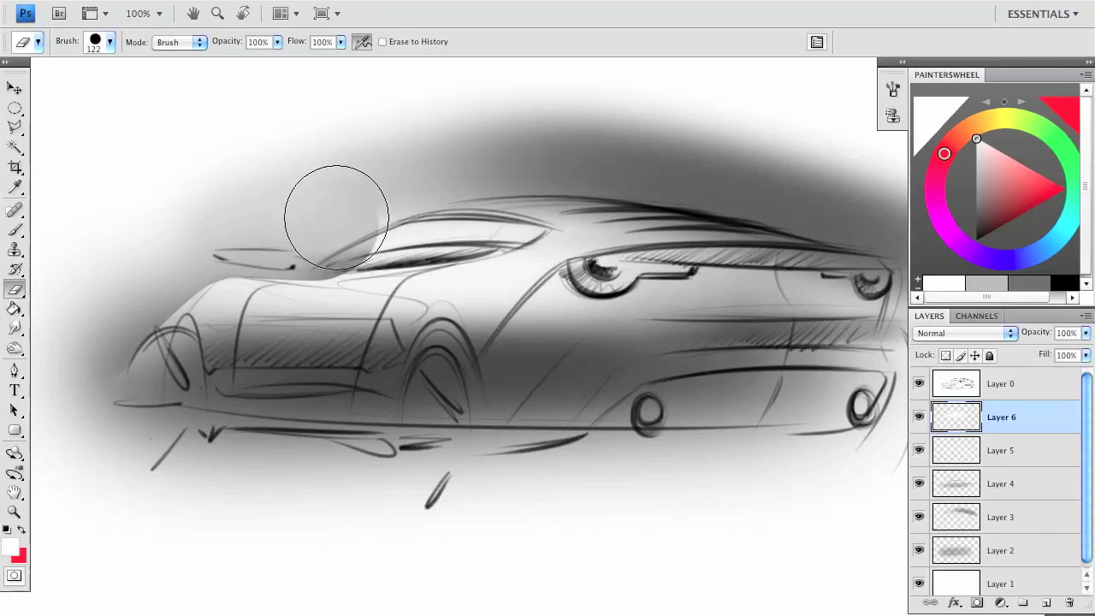
pyautogui.scroll(-3, 529, 309)
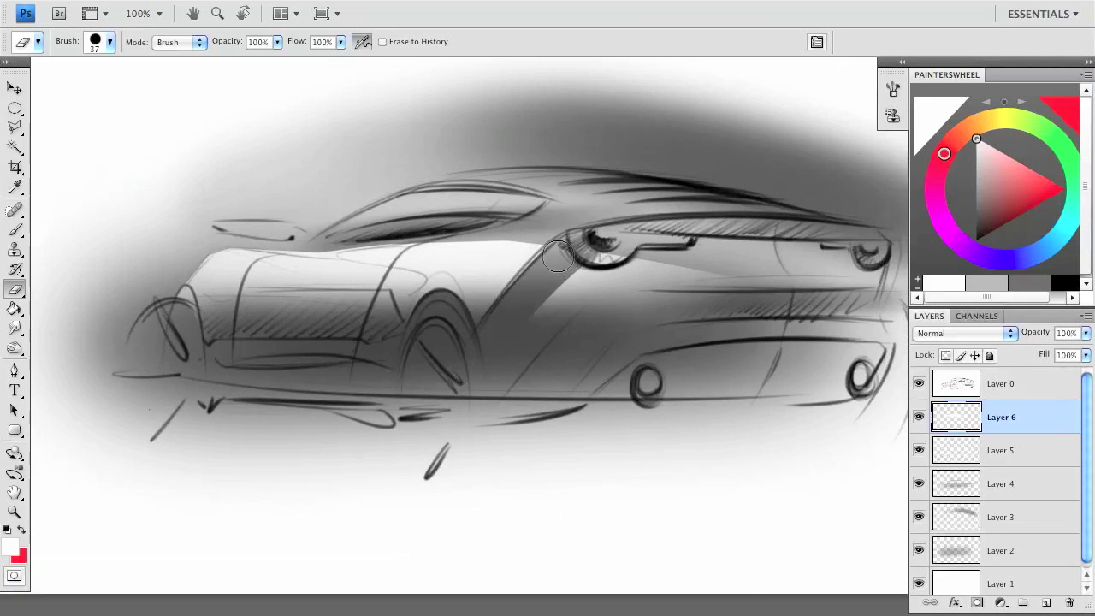
pyautogui.rightClick(650, 446)
pyautogui.click(467, 452)
pyautogui.press('Return')
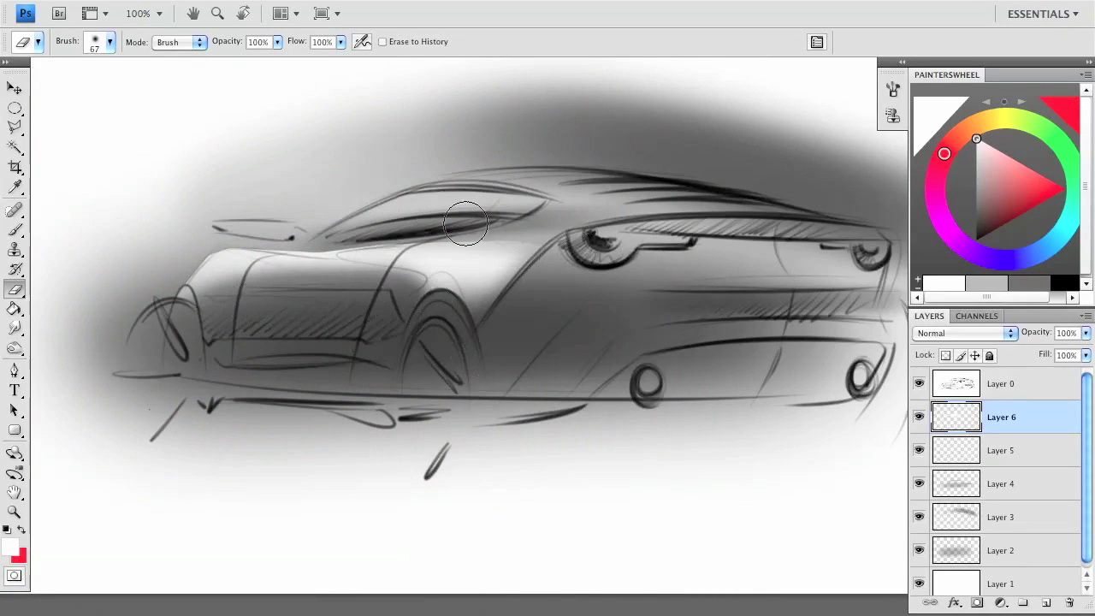
pyautogui.moveTo(398, 286); pyautogui.dragTo(541, 266)
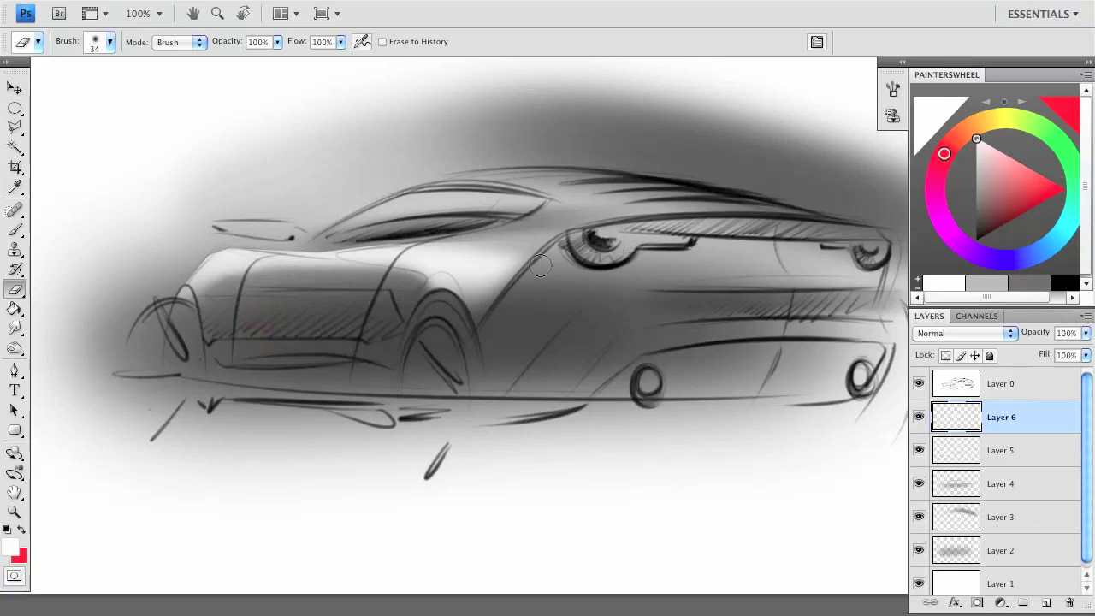
pyautogui.moveTo(224, 346); pyautogui.dragTo(398, 358)
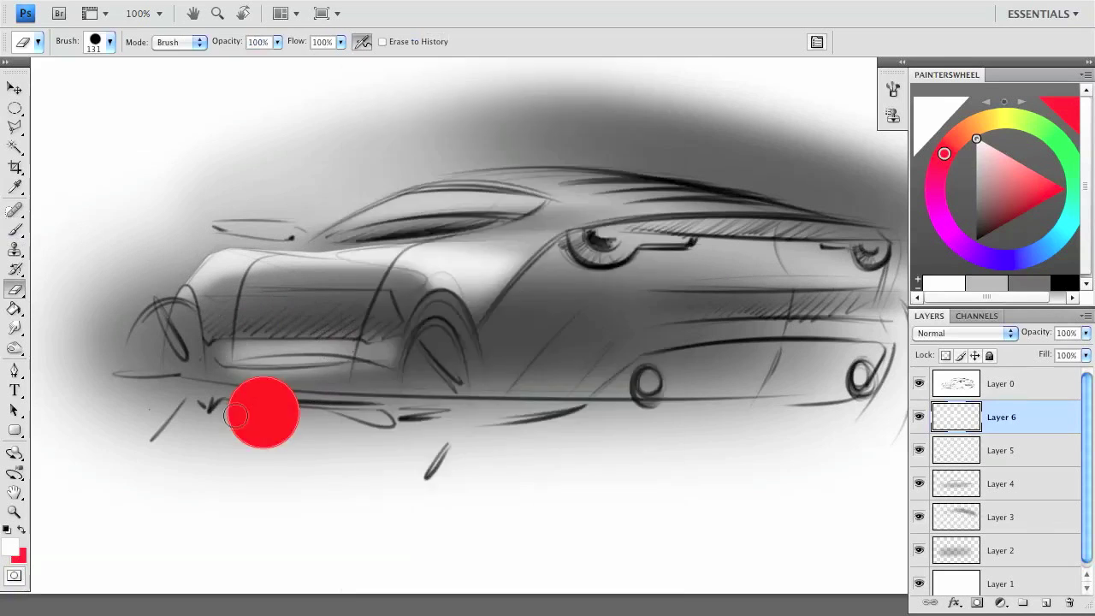
pyautogui.moveTo(227, 352); pyautogui.dragTo(371, 349)
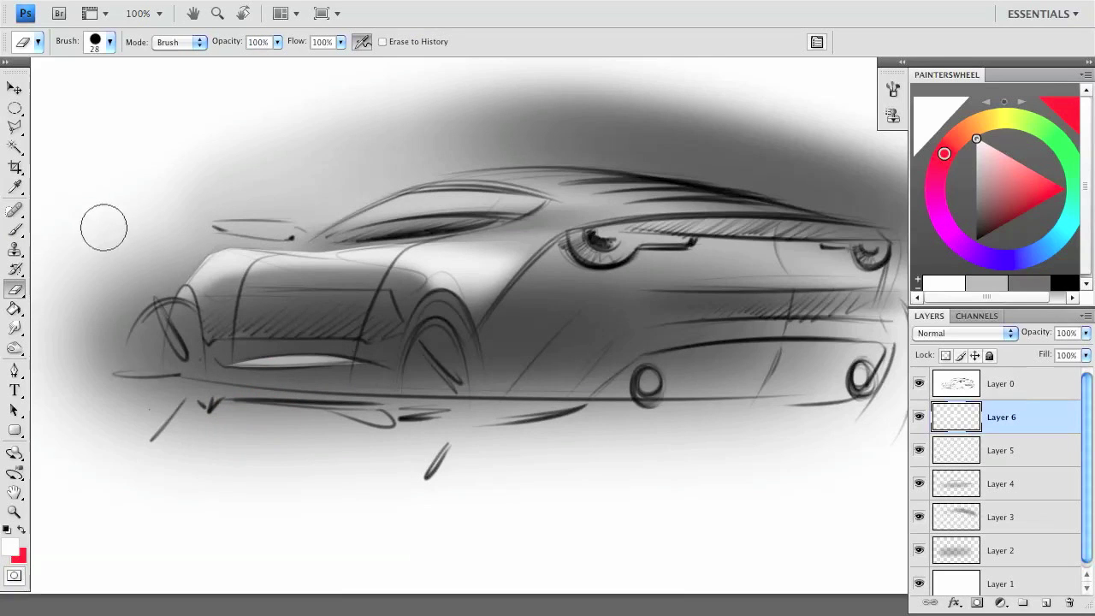
# Refine the line right of the headlight and the window-line highlight, then add Layer 7.
pyautogui.press('b')
pyautogui.moveTo(342, 205); pyautogui.dragTo(744, 197)
pyautogui.press('e')
pyautogui.moveTo(838, 244); pyautogui.dragTo(688, 258)
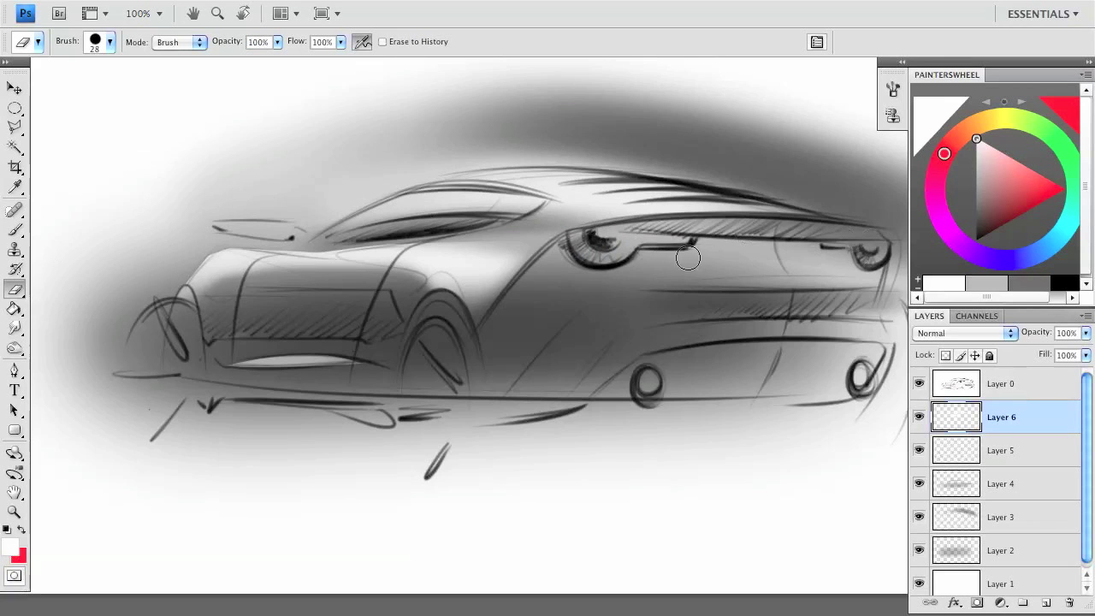
pyautogui.moveTo(367, 177); pyautogui.dragTo(638, 160)
pyautogui.hotkey('ctrl', 'z')
pyautogui.moveTo(493, 204); pyautogui.dragTo(525, 201)
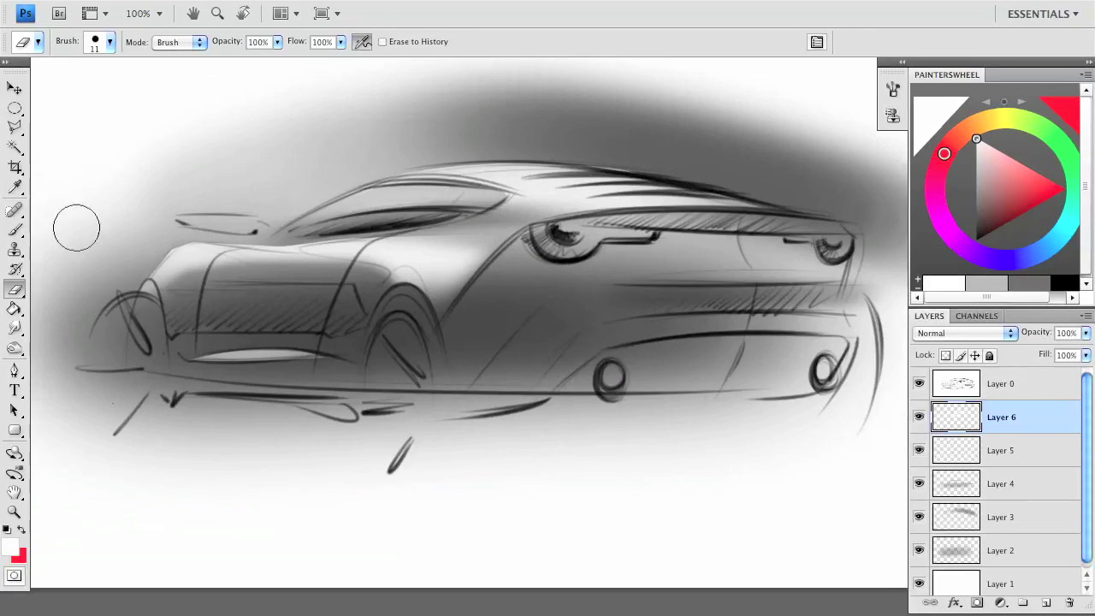
pyautogui.click(1047, 604)
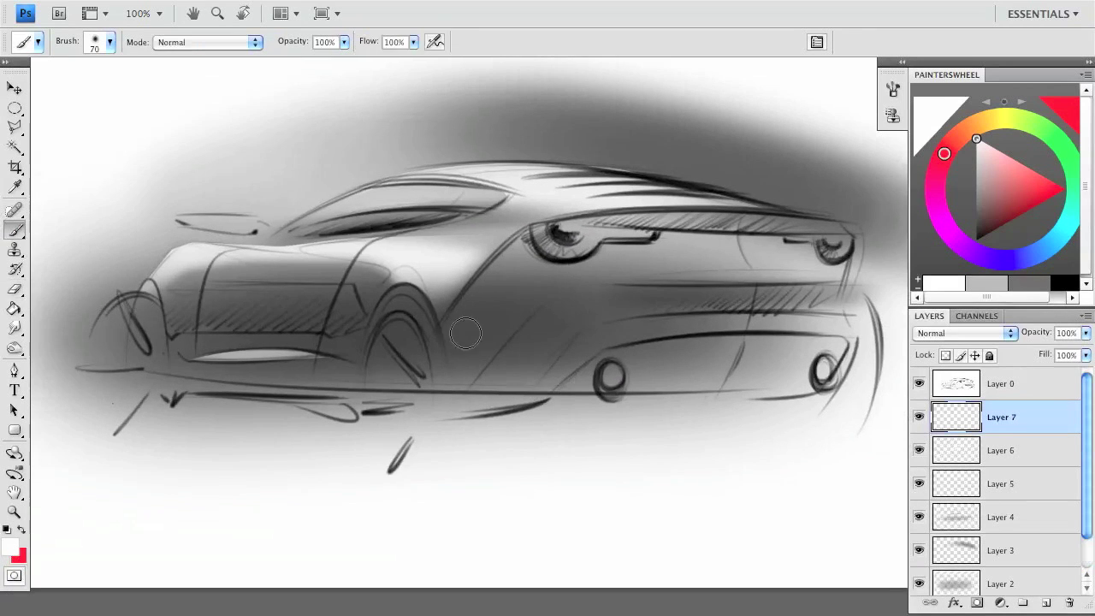
# Handwrite a red '+ HARD ERASER' note above the car, then erase it.
pyautogui.hotkey('ctrl', '-')
pyautogui.press('x')
pyautogui.rightClick(537, 451)
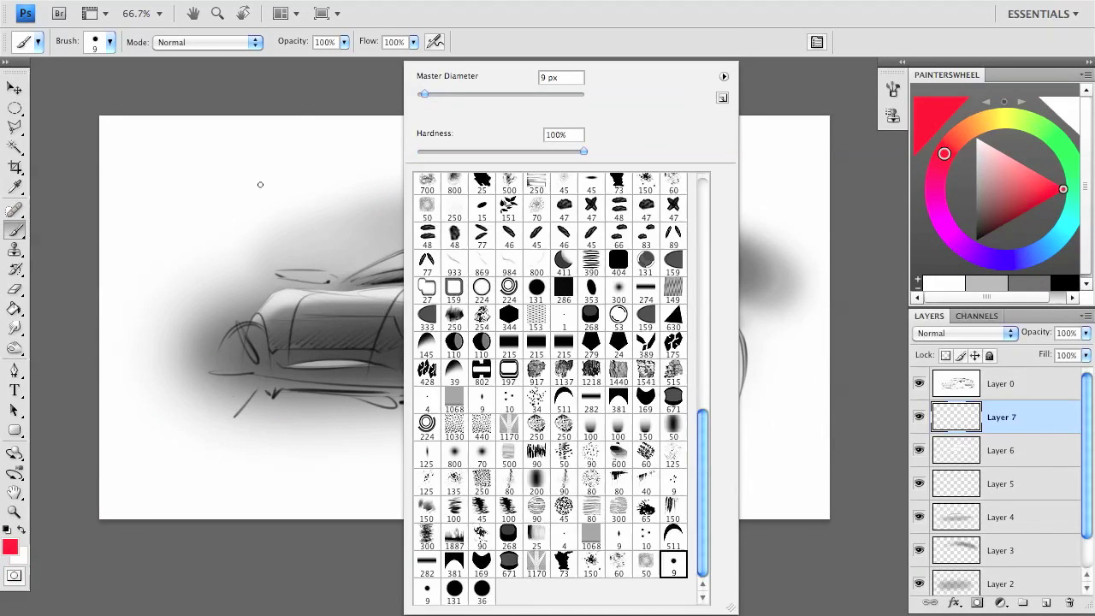
pyautogui.press('Escape')
pyautogui.moveTo(338, 160); pyautogui.dragTo(369, 160)
pyautogui.moveTo(344, 152); pyautogui.dragTo(363, 152)
pyautogui.moveTo(385, 160); pyautogui.dragTo(397, 144)
pyautogui.moveTo(402, 144); pyautogui.dragTo(402, 160)
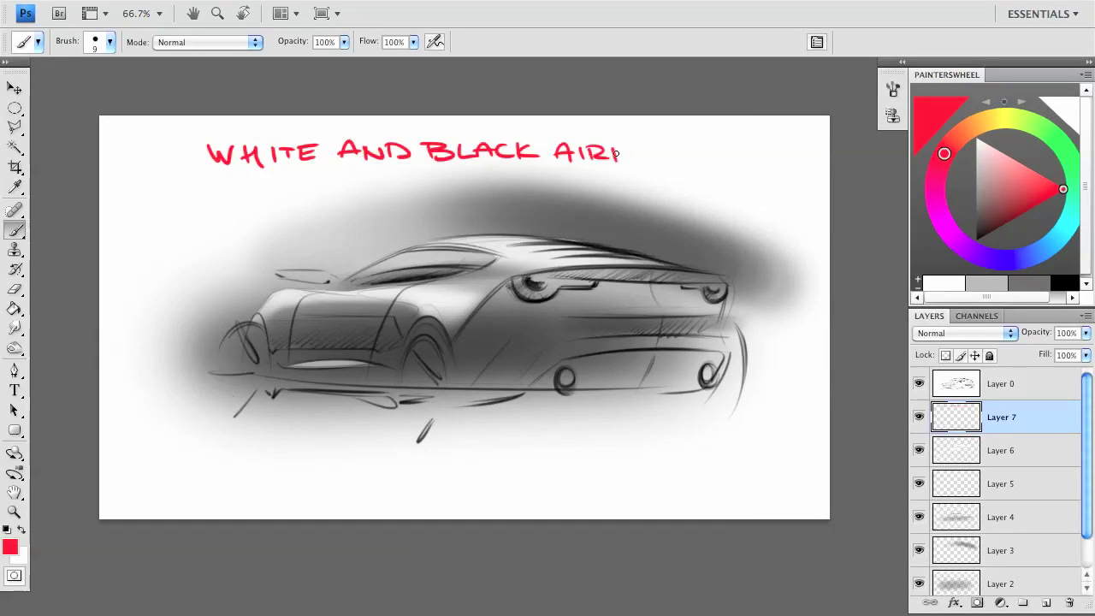
pyautogui.moveTo(337, 184); pyautogui.dragTo(357, 195)
pyautogui.moveTo(347, 181); pyautogui.dragTo(346, 202)
pyautogui.moveTo(419, 183); pyautogui.dragTo(419, 203)
pyautogui.moveTo(463, 182); pyautogui.dragTo(463, 199)
pyautogui.moveTo(463, 182)
pyautogui.mouseDown()
pyautogui.moveTo(485, 183)
pyautogui.moveTo(490, 199)
pyautogui.mouseUp()
pyautogui.moveTo(491, 181); pyautogui.dragTo(492, 198)
pyautogui.moveTo(539, 183); pyautogui.dragTo(523, 194)
pyautogui.moveTo(586, 181); pyautogui.dragTo(570, 199)
pyautogui.moveTo(571, 190); pyautogui.dragTo(583, 190)
pyautogui.moveTo(595, 181); pyautogui.dragTo(594, 198)
pyautogui.moveTo(595, 182); pyautogui.dragTo(628, 197)
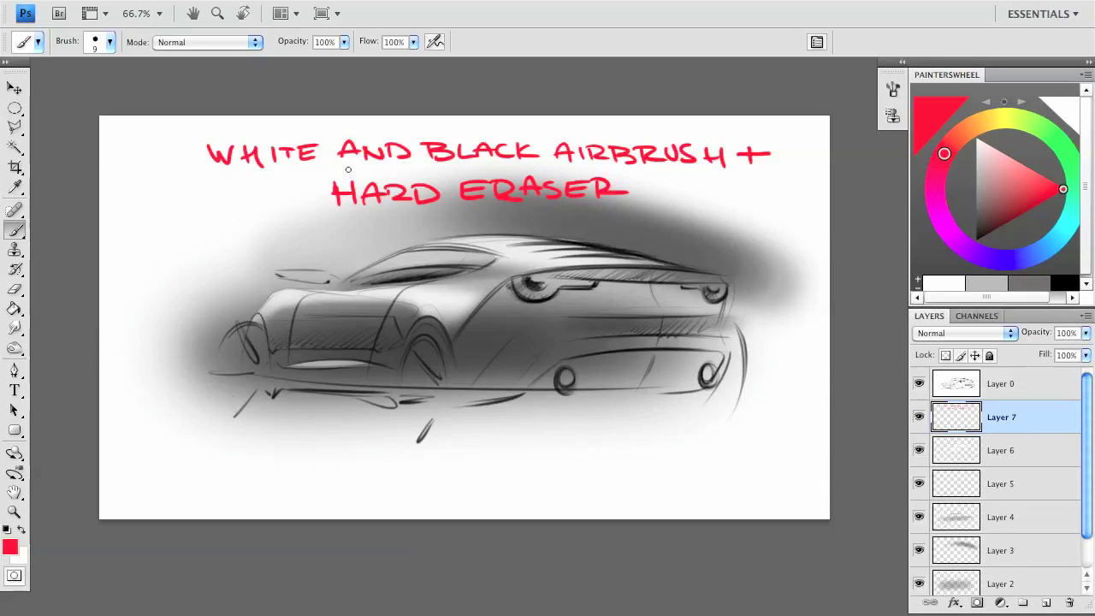
pyautogui.press('e')
pyautogui.moveTo(206, 171); pyautogui.dragTo(305, 203)
# Airbrush a dark soft black shadow over the car's rear and erase it clear above the roofline.
pyautogui.press('b')
pyautogui.hotkey('ctrl', '+')
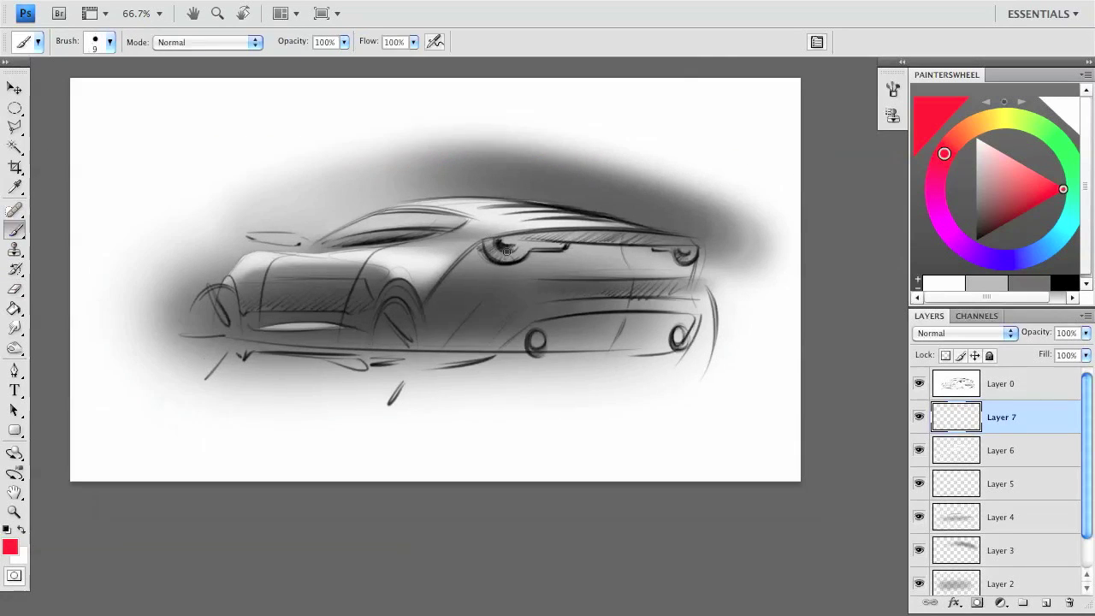
pyautogui.click(7, 530)
pyautogui.rightClick(633, 64)
pyautogui.press('Escape')
pyautogui.moveTo(608, 221); pyautogui.dragTo(411, 283)
pyautogui.press('e')
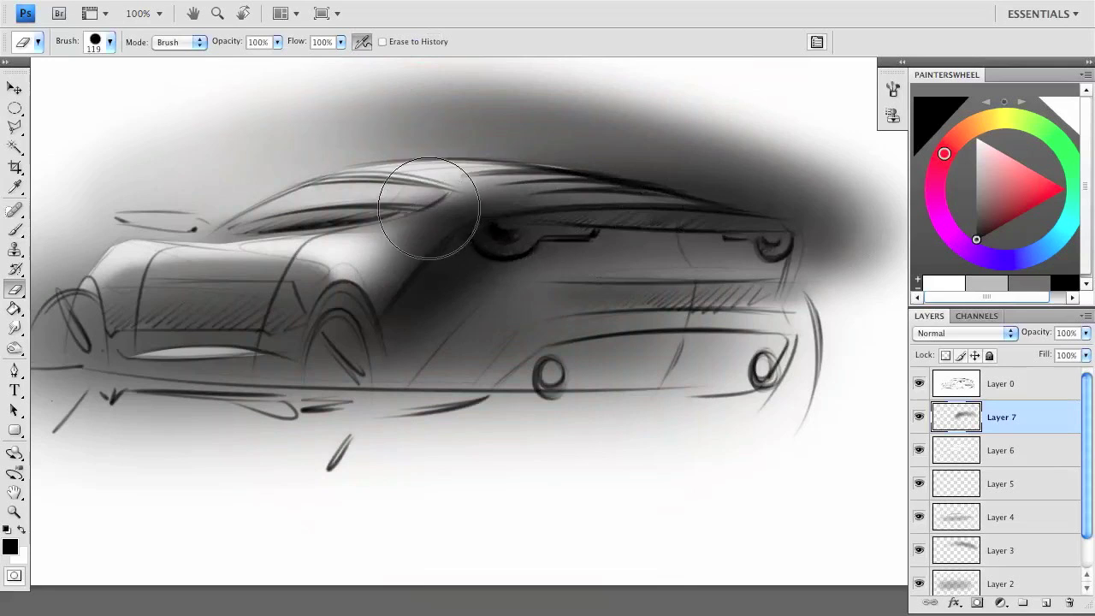
pyautogui.moveTo(492, 166); pyautogui.dragTo(308, 329)
pyautogui.moveTo(419, 252); pyautogui.dragTo(451, 198)
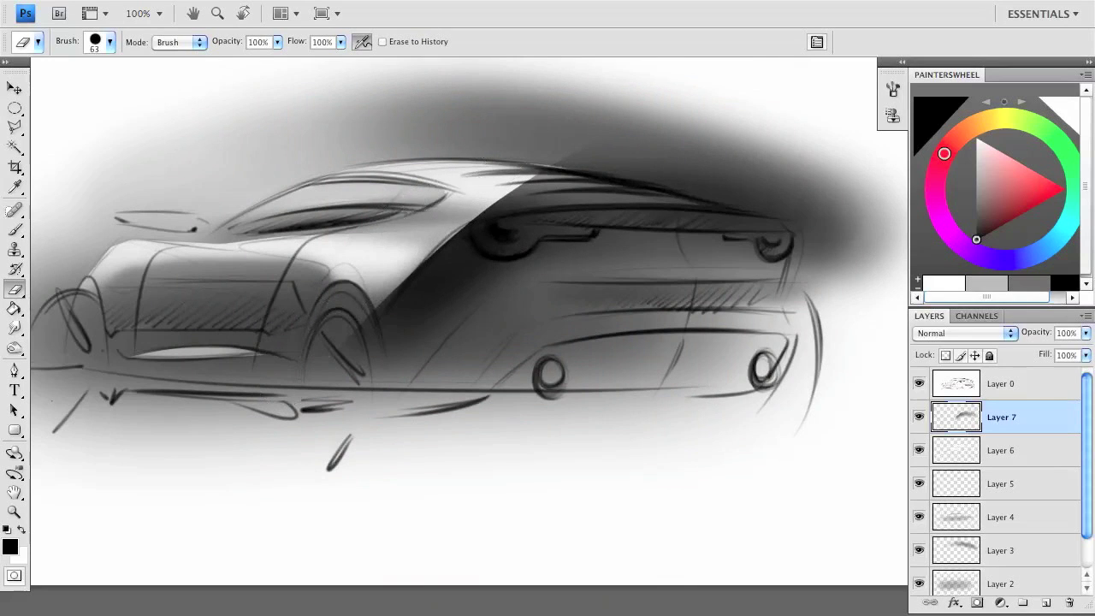
pyautogui.moveTo(392, 254)
pyautogui.mouseDown()
pyautogui.moveTo(651, 171)
pyautogui.moveTo(870, 181)
pyautogui.moveTo(643, 197)
pyautogui.mouseUp()
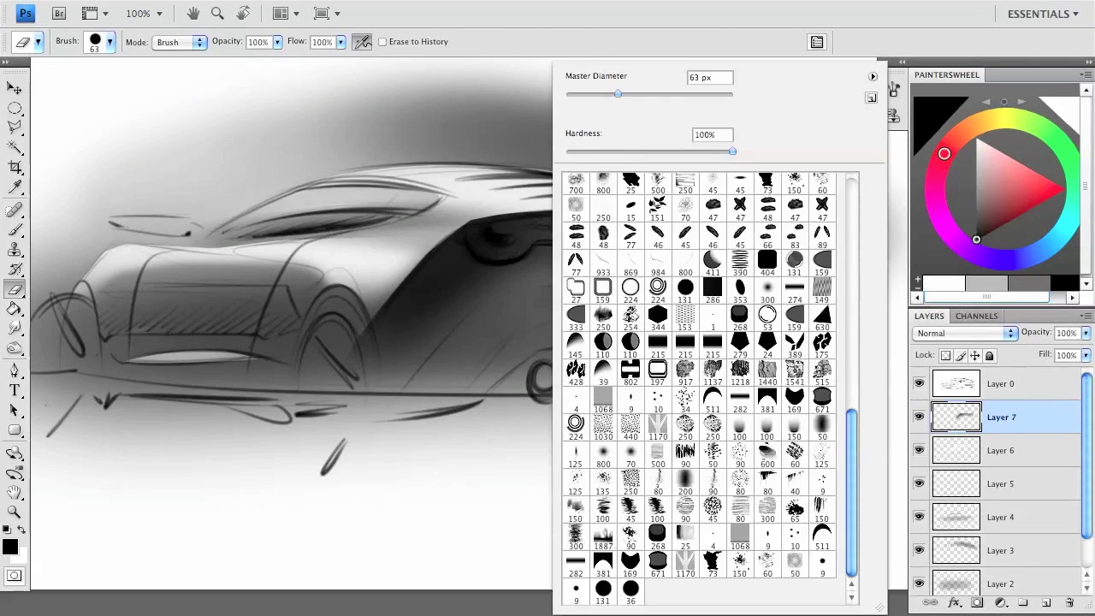
# Lighten the shading near the rear bumper and paint dark shading below it.
pyautogui.moveTo(417, 360)
pyautogui.mouseDown()
pyautogui.moveTo(579, 359)
pyautogui.moveTo(303, 359)
pyautogui.mouseUp()
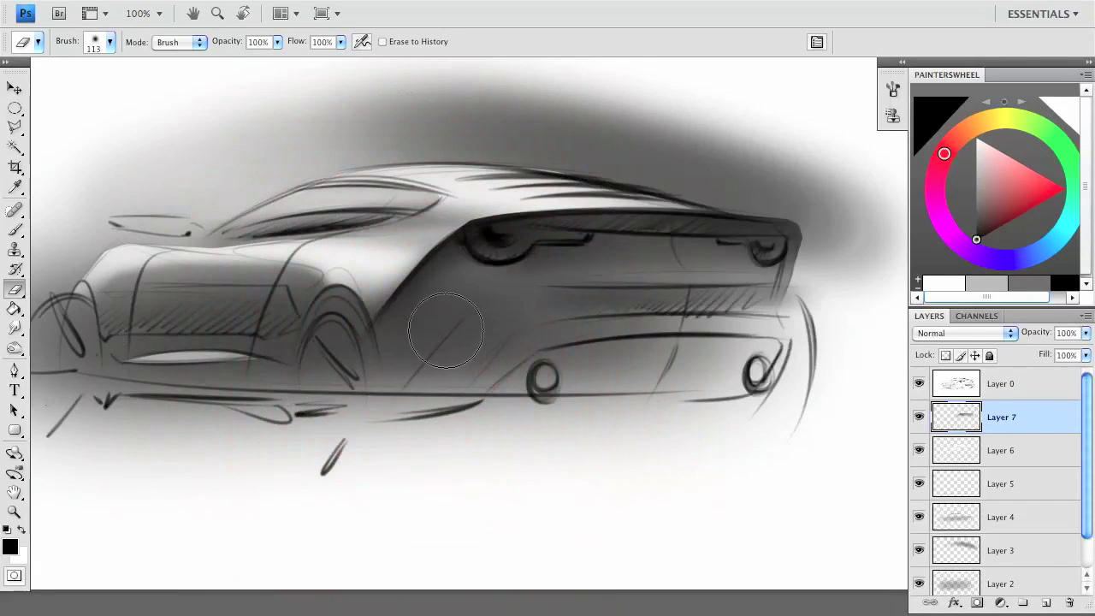
pyautogui.moveTo(721, 291); pyautogui.dragTo(753, 257)
pyautogui.moveTo(473, 183); pyautogui.dragTo(441, 184)
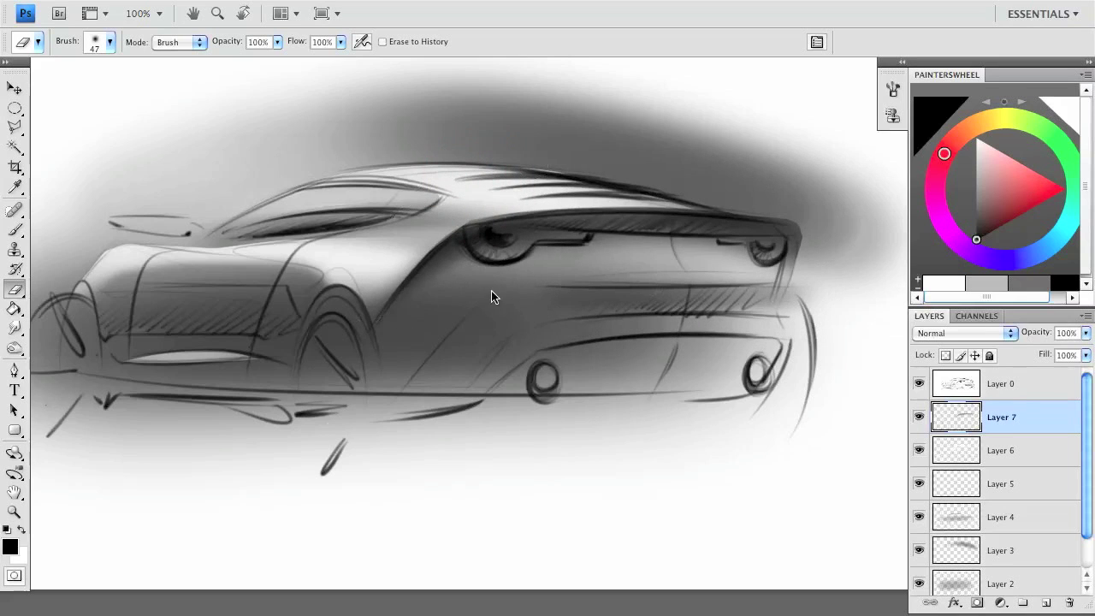
pyautogui.moveTo(491, 297); pyautogui.dragTo(535, 293)
pyautogui.press('b')
pyautogui.moveTo(656, 368); pyautogui.dragTo(633, 368)
pyautogui.moveTo(821, 367); pyautogui.dragTo(581, 359)
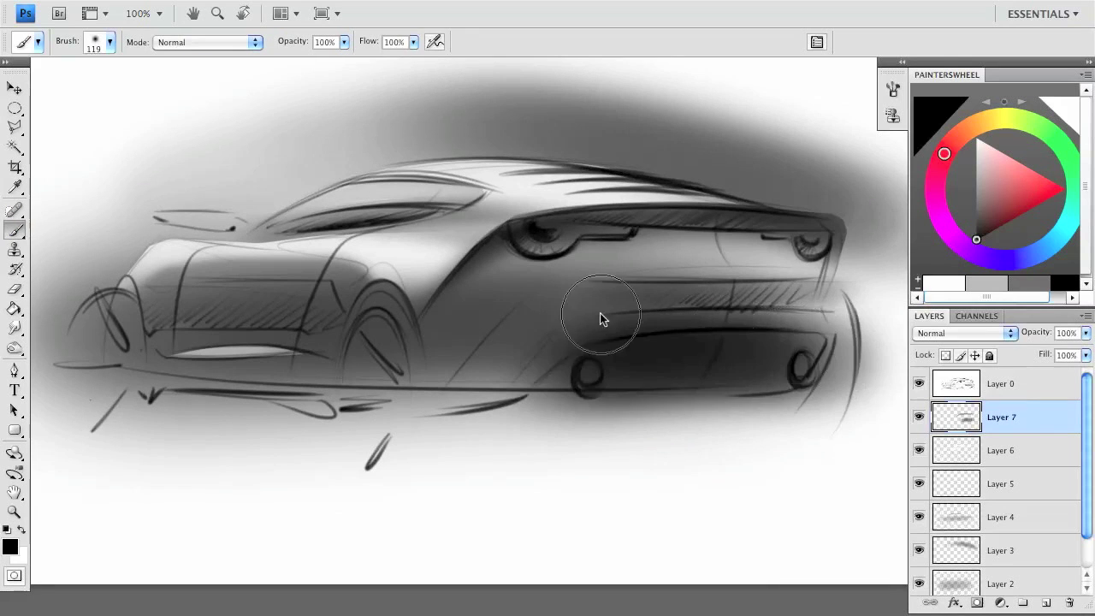
# Carve a crisp edge above the lower bumper with a smaller hard eraser.
pyautogui.press('e')
pyautogui.rightClick(601, 319)
pyautogui.press('Return')
pyautogui.moveTo(556, 321)
pyautogui.mouseDown()
pyautogui.moveTo(641, 301)
pyautogui.moveTo(854, 322)
pyautogui.moveTo(822, 402)
pyautogui.mouseUp()
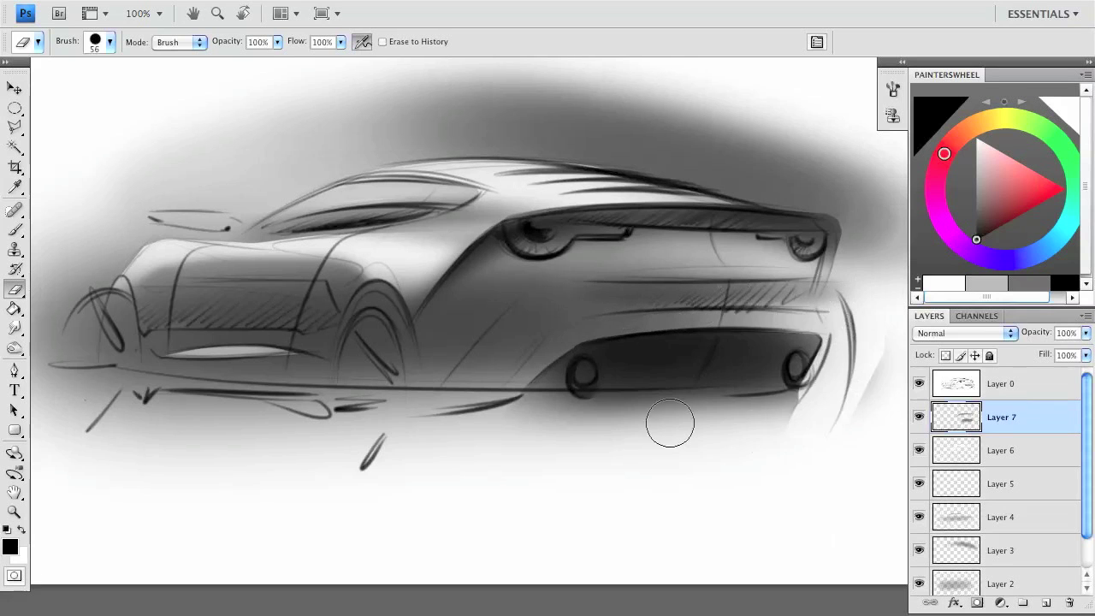
pyautogui.moveTo(616, 416); pyautogui.dragTo(435, 384)
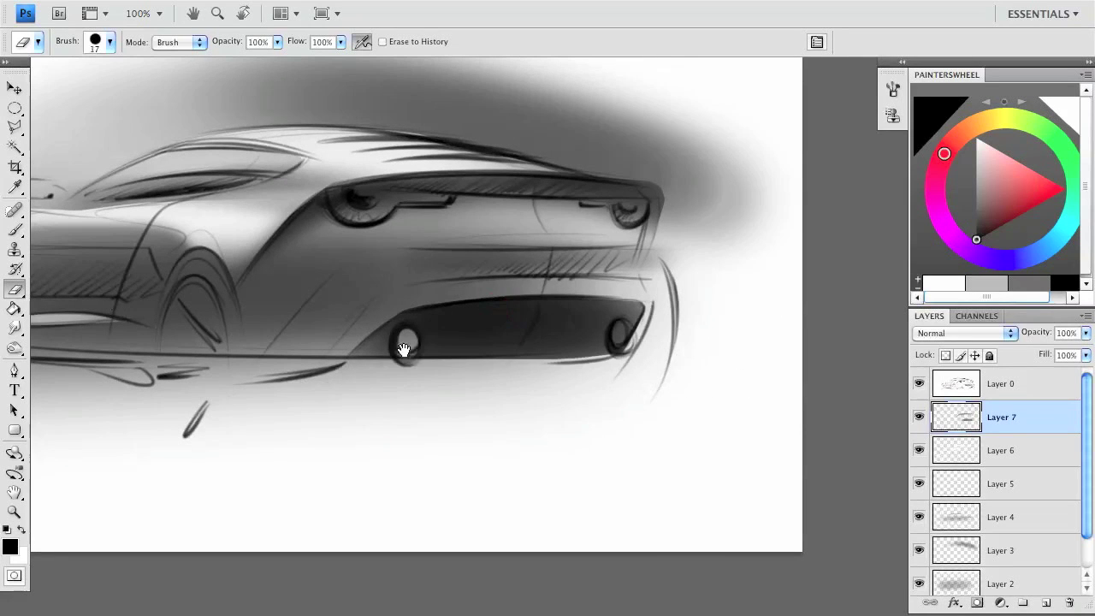
pyautogui.keyDown('alt'); pyautogui.click(454, 402); pyautogui.keyUp('alt')
pyautogui.keyDown('ctrl'); pyautogui.click(571, 377); pyautogui.keyUp('ctrl')
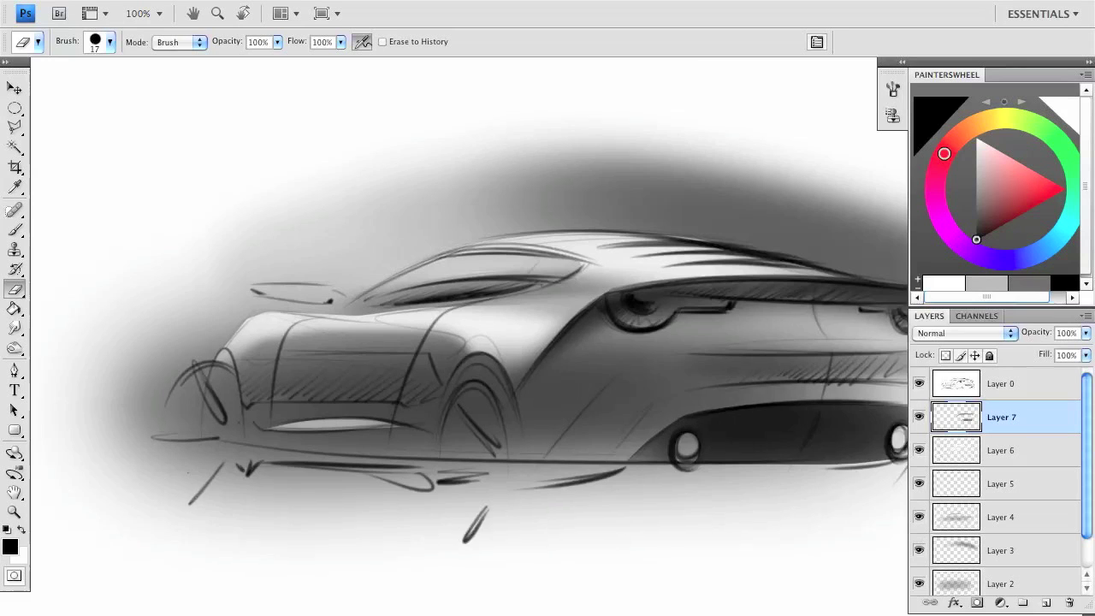
# Shape the dark band along the lower body, then resize the eraser to a soft 106 px.
pyautogui.moveTo(427, 383); pyautogui.dragTo(214, 351)
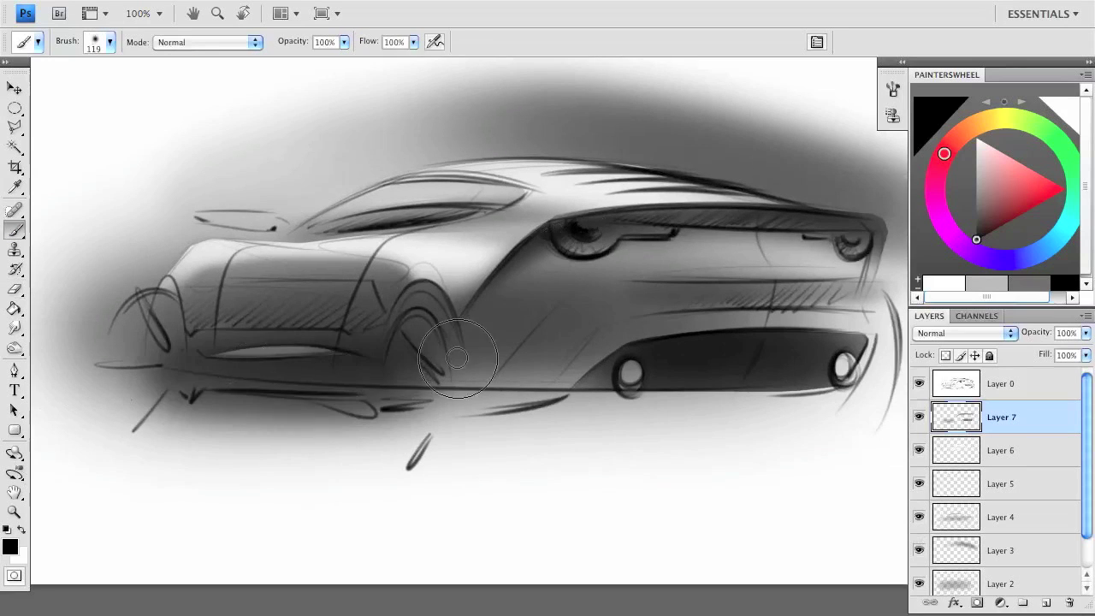
pyautogui.hotkey('ctrl', 'z')
pyautogui.moveTo(400, 335); pyautogui.dragTo(159, 342)
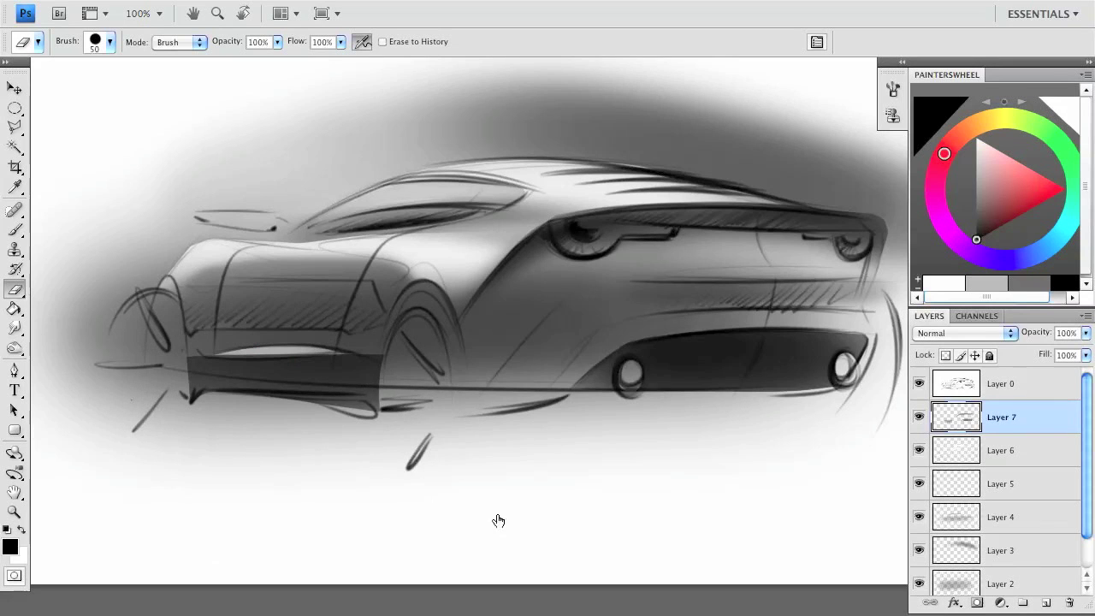
pyautogui.rightClick(416, 452)
pyautogui.press('Escape')
pyautogui.moveTo(197, 351); pyautogui.dragTo(286, 354)
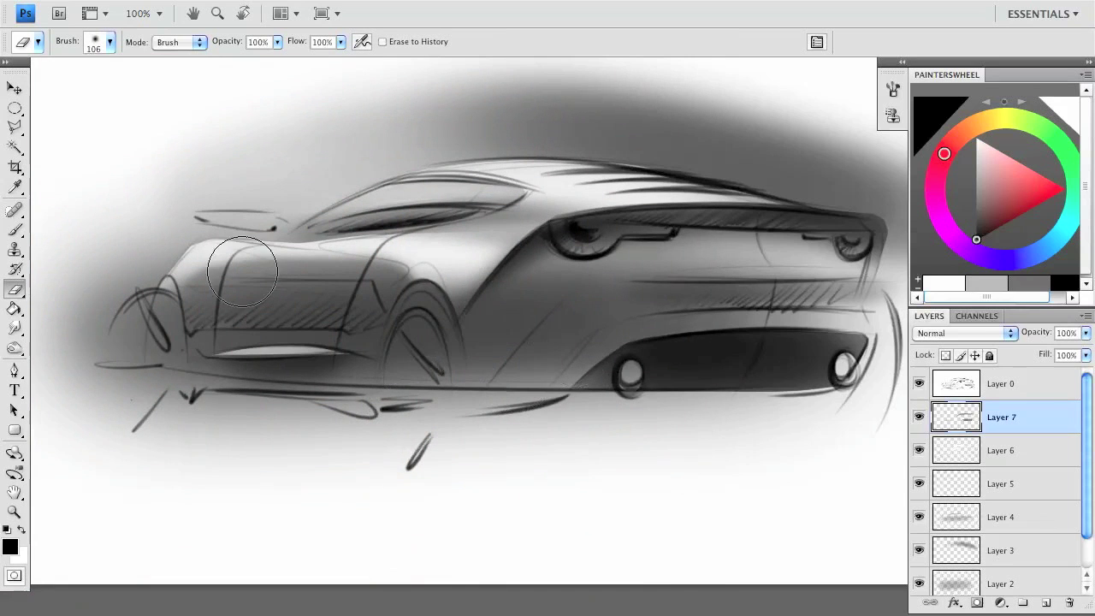
# Add Layer 8 and paint soft shading over the car's rear quarter.
pyautogui.press('b')
pyautogui.hotkey('ctrl', 'shift', 'alt', 'n')
pyautogui.moveTo(564, 313); pyautogui.dragTo(593, 311)
pyautogui.moveTo(731, 296); pyautogui.dragTo(782, 308)
pyautogui.press('e')
pyautogui.rightClick(511, 245)
# Lighten Layer 8's shading below the rear lamp, along the rear deck and above the bumper with a large soft eraser.
pyautogui.press('Escape')
pyautogui.moveTo(472, 270); pyautogui.dragTo(447, 270)
pyautogui.moveTo(445, 342); pyautogui.dragTo(514, 214)
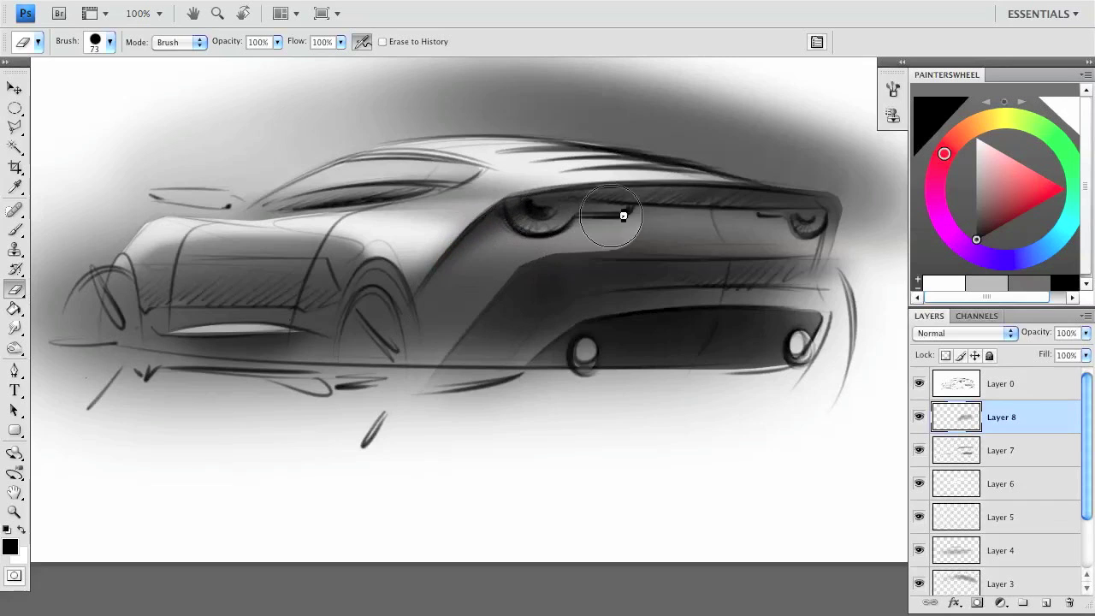
pyautogui.moveTo(623, 215); pyautogui.dragTo(855, 224)
pyautogui.moveTo(565, 221)
pyautogui.mouseDown()
pyautogui.moveTo(545, 233)
pyautogui.moveTo(590, 231)
pyautogui.mouseUp()
pyautogui.rightClick(864, 261)
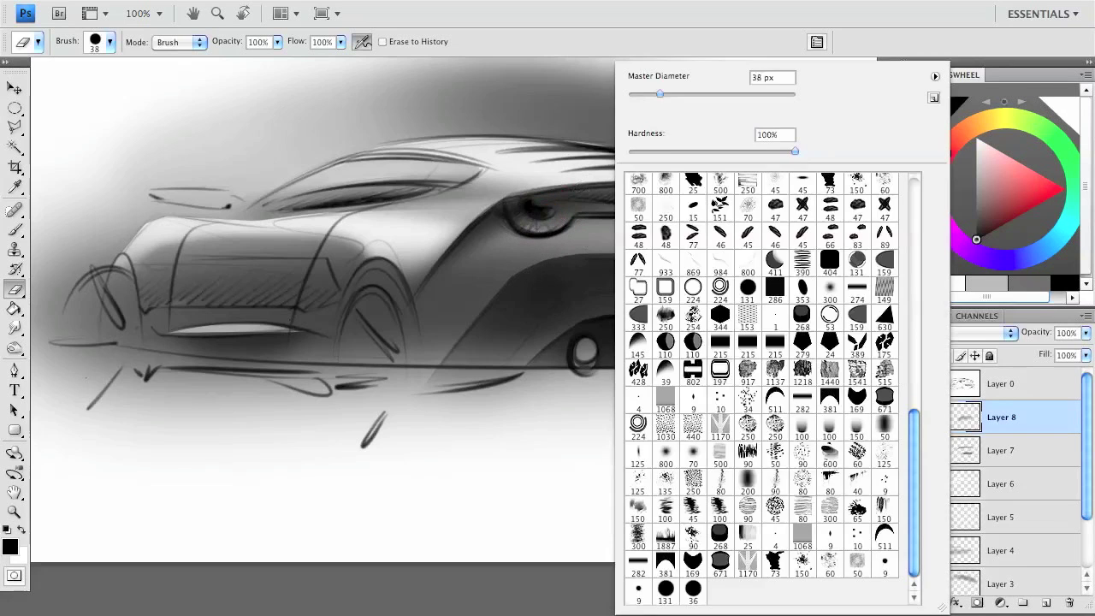
pyautogui.moveTo(470, 347); pyautogui.dragTo(787, 330)
pyautogui.moveTo(599, 299); pyautogui.dragTo(795, 295)
# Brighten the area left of the bumper lamp with white paint.
pyautogui.press('b')
pyautogui.press('x')
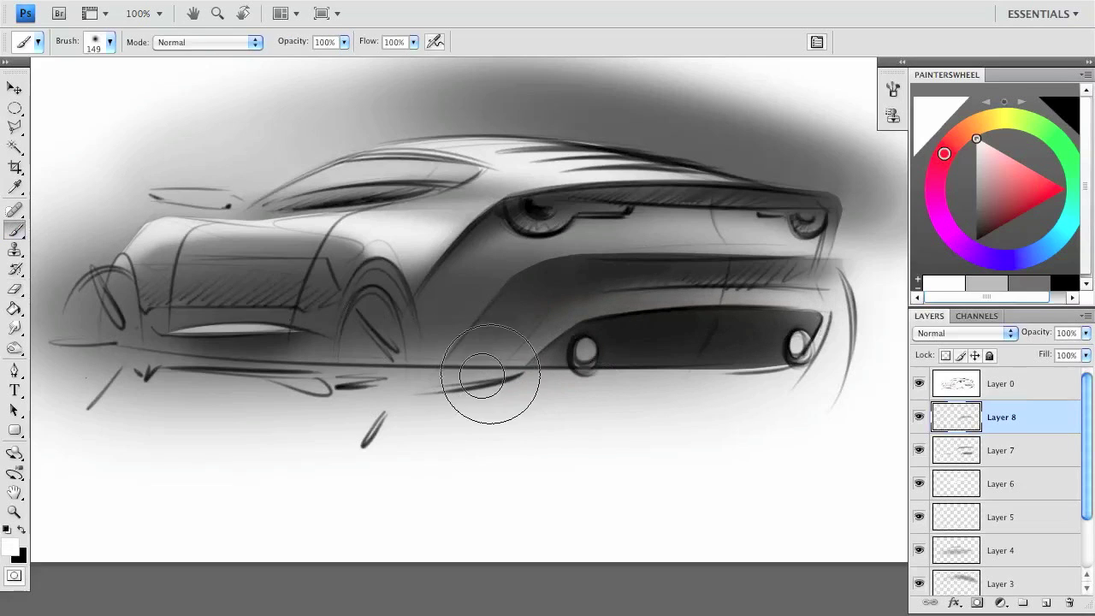
pyautogui.moveTo(482, 379); pyautogui.dragTo(530, 364)
pyautogui.moveTo(449, 392)
pyautogui.mouseDown()
pyautogui.moveTo(574, 342)
pyautogui.moveTo(454, 395)
pyautogui.mouseUp()
pyautogui.press('e')
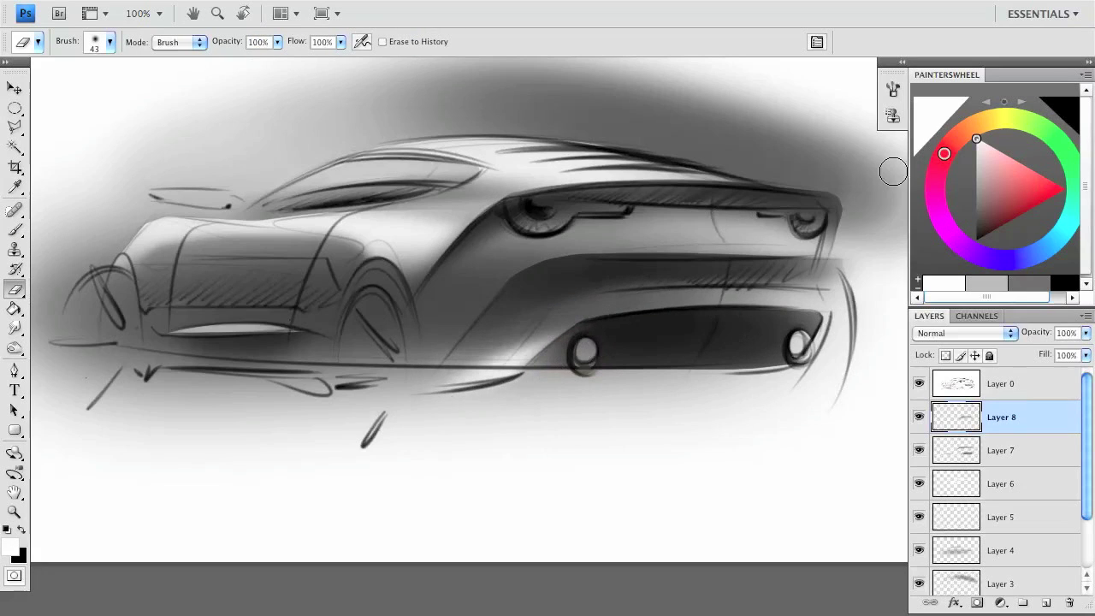
# Add an empty Layer 9 above Layer 8 with the Brush tool active.
pyautogui.moveTo(425, 289); pyautogui.dragTo(485, 276)
pyautogui.press('b')
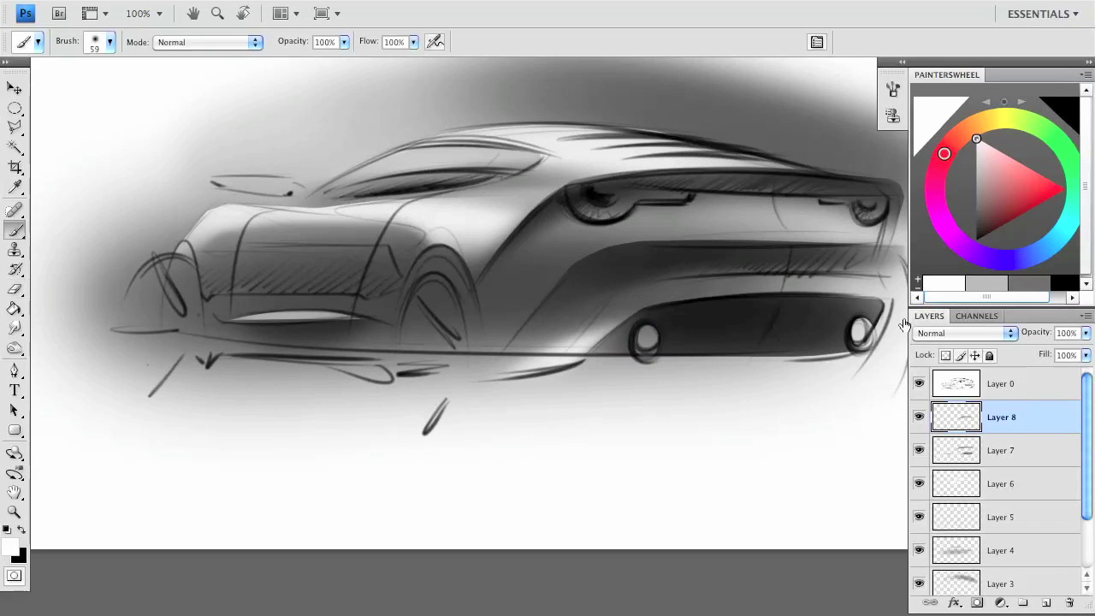
pyautogui.click(1046, 602)
pyautogui.moveTo(558, 300); pyautogui.dragTo(523, 330)
pyautogui.rightClick(587, 110)
# Paint white taillight highlights and a lower rim glint with a size-5 brush, then size 21.
pyautogui.write('5')
pyautogui.press('Return')
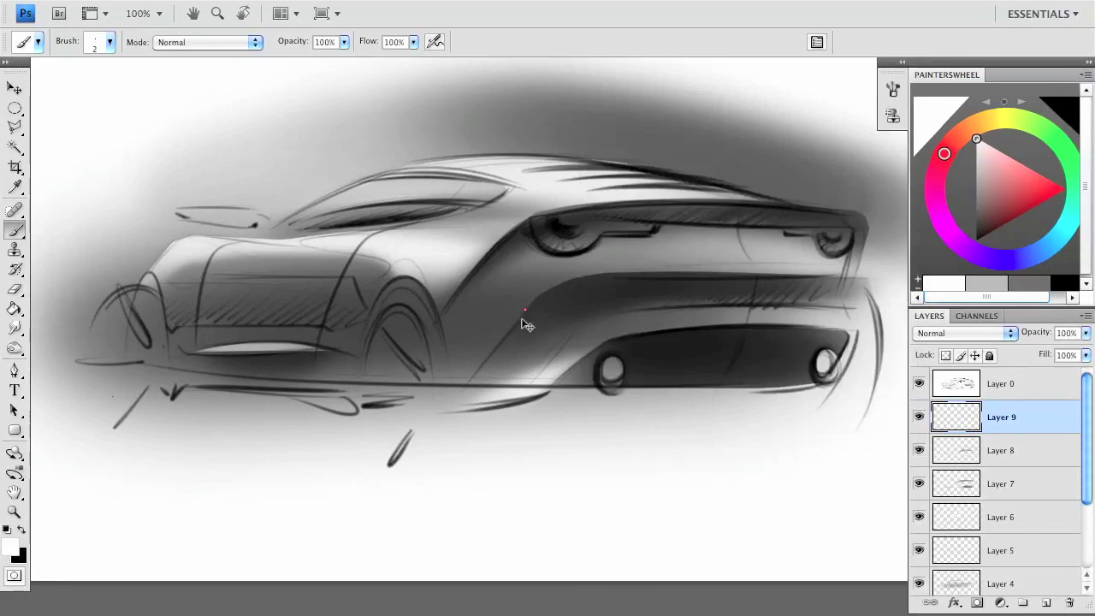
pyautogui.hotkey('ctrl', '+')
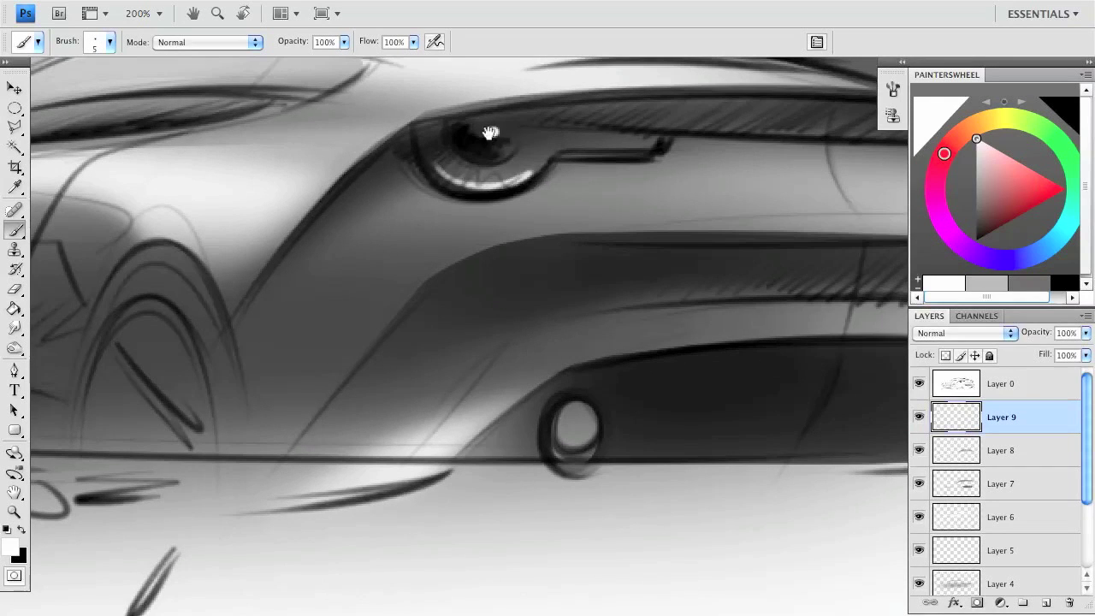
pyautogui.moveTo(494, 130); pyautogui.dragTo(458, 135)
pyautogui.hotkey('ctrl', '+')
pyautogui.moveTo(606, 248)
pyautogui.mouseDown()
pyautogui.moveTo(585, 267)
pyautogui.moveTo(819, 219)
pyautogui.mouseUp()
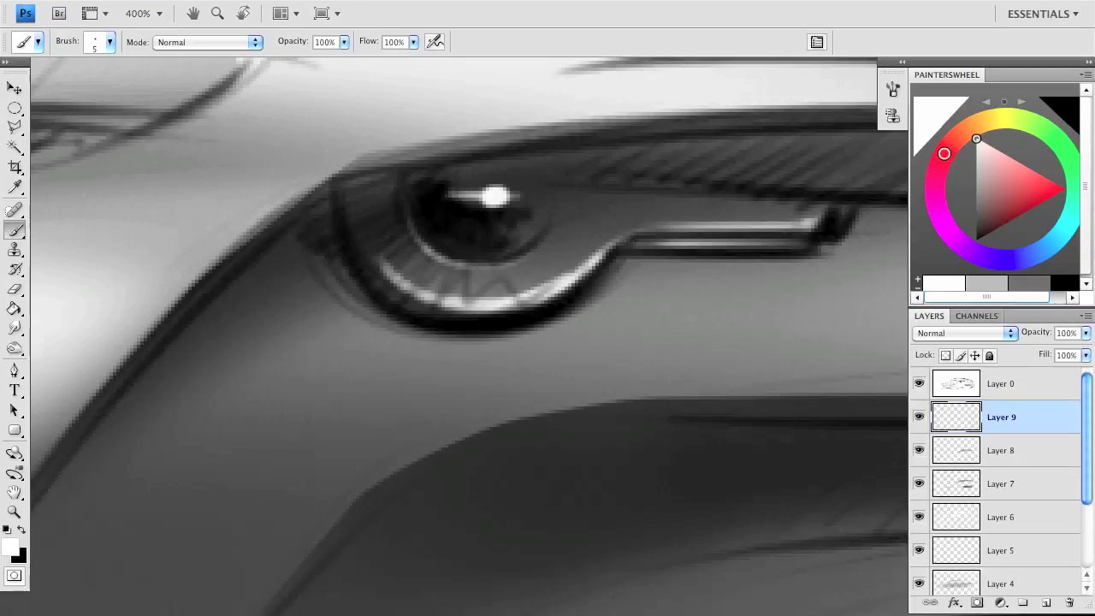
pyautogui.press(']')
pyautogui.press(']')
pyautogui.press(']')
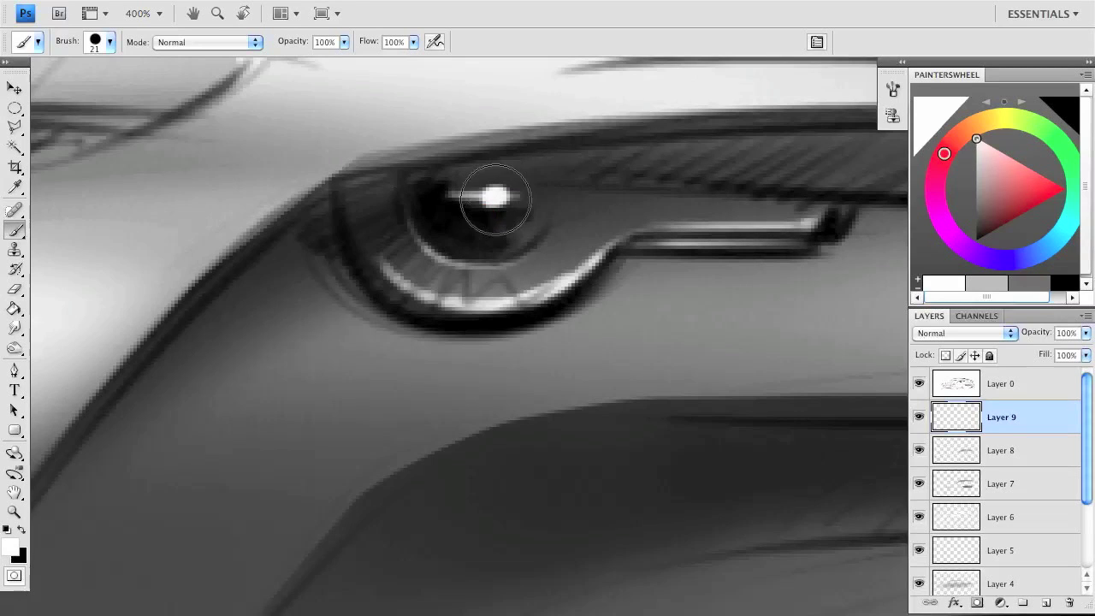
pyautogui.moveTo(485, 203)
pyautogui.mouseDown()
pyautogui.moveTo(479, 225)
pyautogui.moveTo(506, 191)
pyautogui.mouseUp()
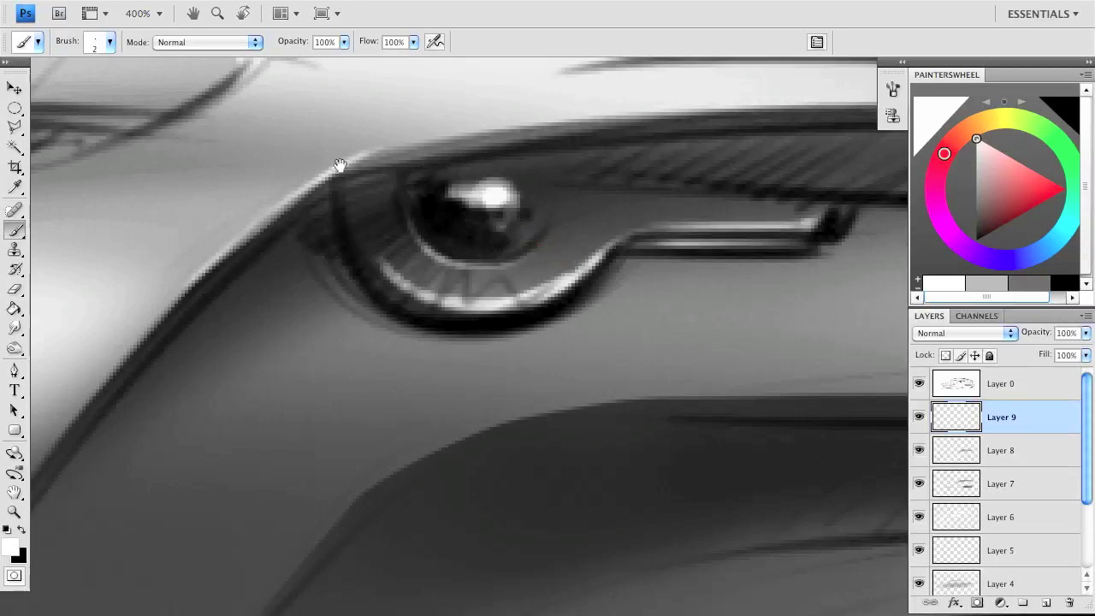
# Paint more white highlights along the light rim and dark trim, then view the whole car.
pyautogui.moveTo(340, 165); pyautogui.dragTo(327, 350)
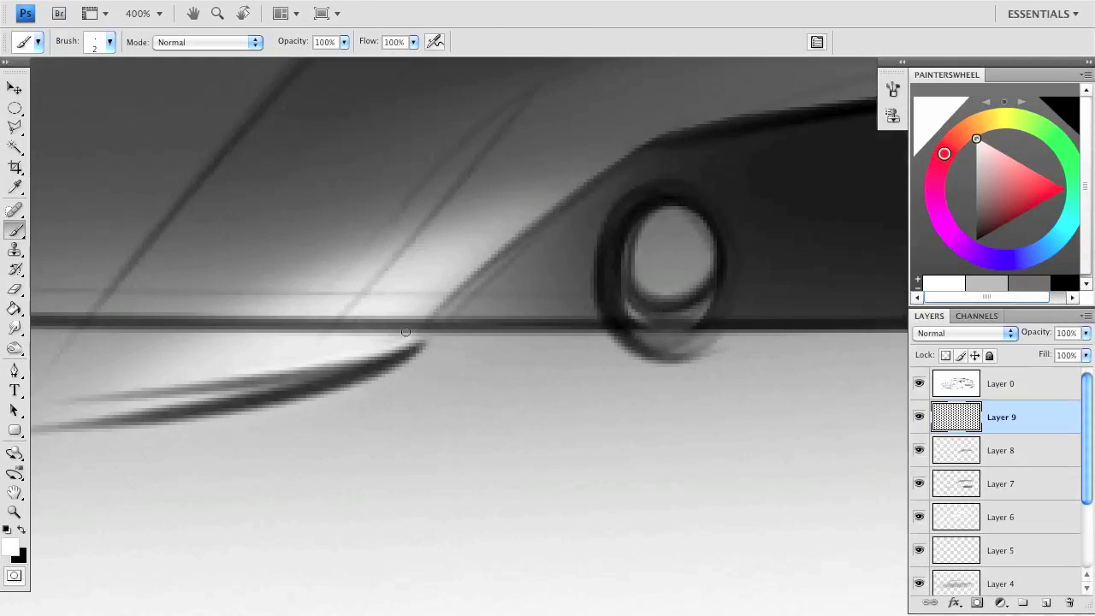
pyautogui.moveTo(398, 336); pyautogui.dragTo(165, 379)
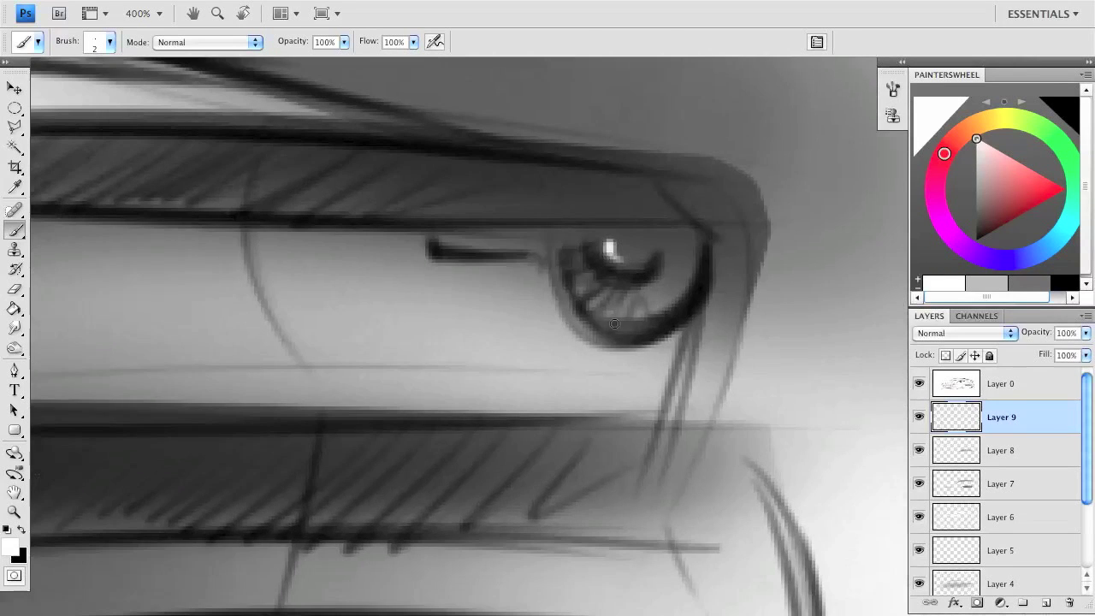
pyautogui.moveTo(615, 324); pyautogui.dragTo(680, 296)
pyautogui.moveTo(697, 248)
pyautogui.mouseDown()
pyautogui.moveTo(688, 291)
pyautogui.moveTo(663, 309)
pyautogui.mouseUp()
pyautogui.moveTo(506, 256); pyautogui.dragTo(452, 249)
pyautogui.hotkey('ctrl', '1')
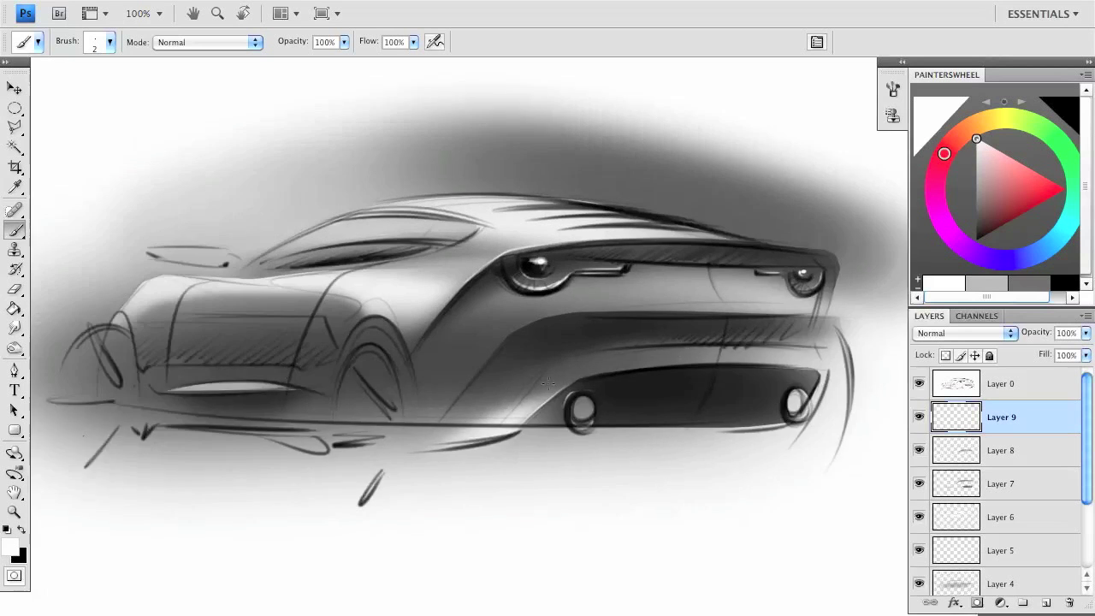
# Paint thin white highlights along the side window line and the wheel arch.
pyautogui.scroll(2, 479, 238)
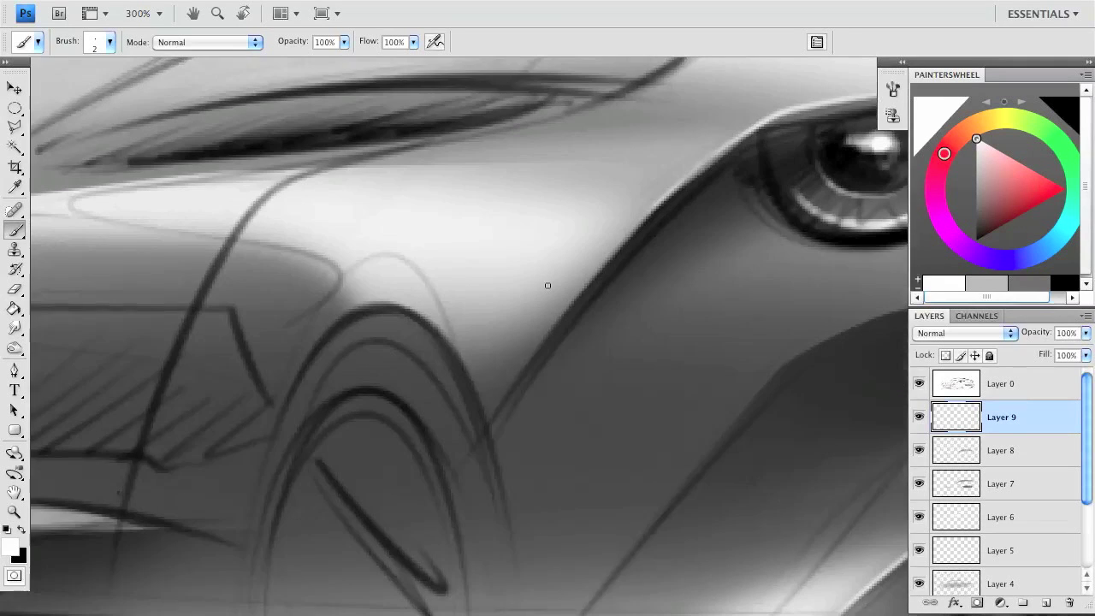
pyautogui.moveTo(391, 328); pyautogui.dragTo(596, 413)
pyautogui.moveTo(522, 235); pyautogui.dragTo(244, 246)
pyautogui.moveTo(316, 247); pyautogui.dragTo(814, 149)
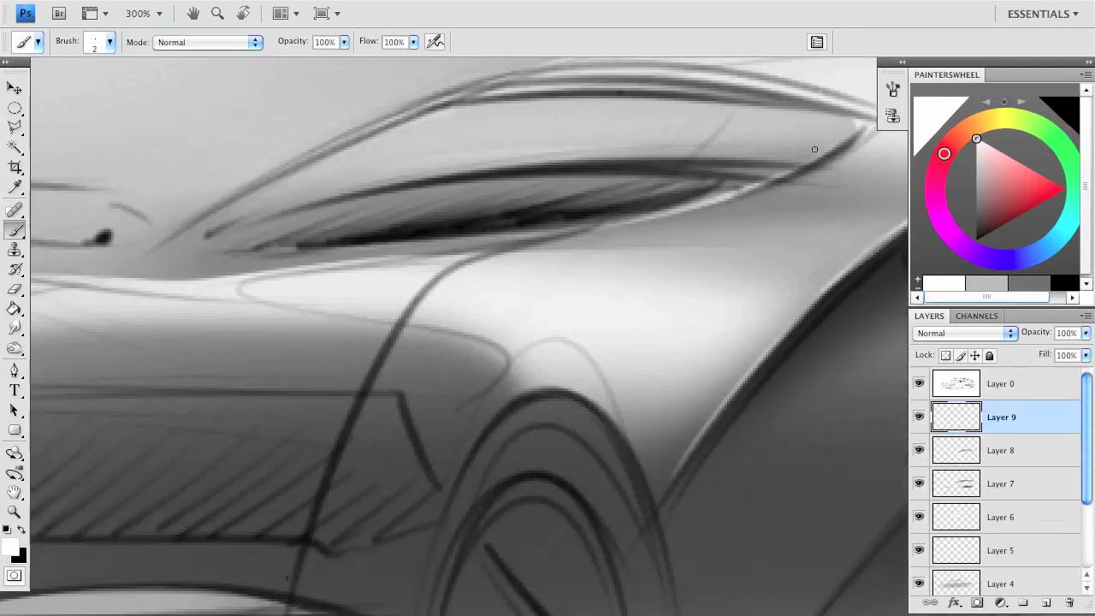
pyautogui.moveTo(218, 231); pyautogui.dragTo(556, 100)
pyautogui.moveTo(300, 164); pyautogui.dragTo(421, 238)
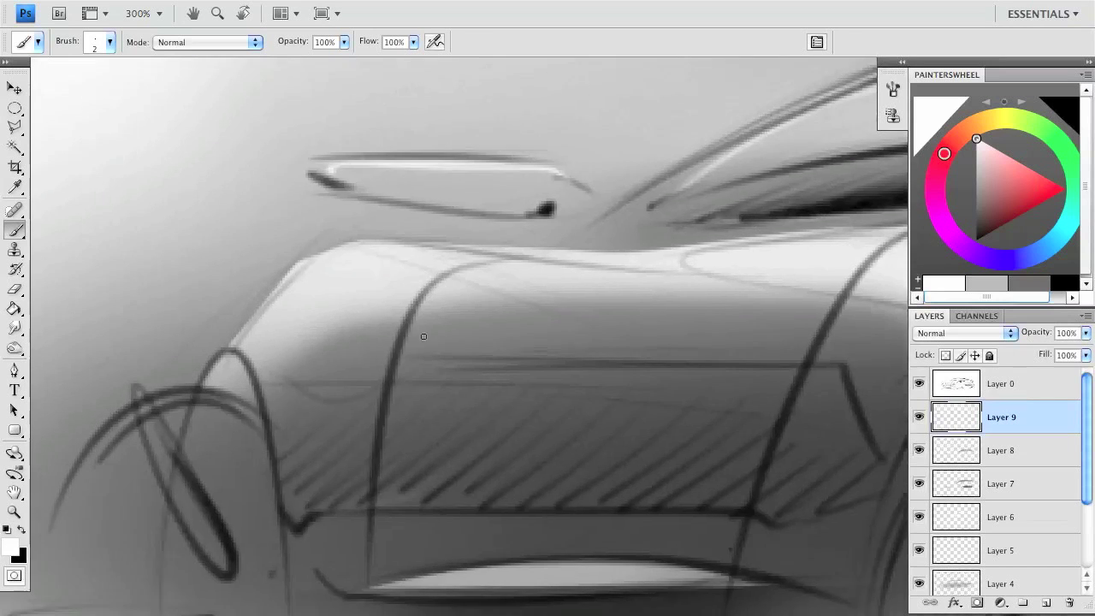
pyautogui.moveTo(469, 320)
pyautogui.mouseDown()
pyautogui.moveTo(383, 186)
pyautogui.moveTo(382, 235)
pyautogui.moveTo(415, 190)
pyautogui.mouseUp()
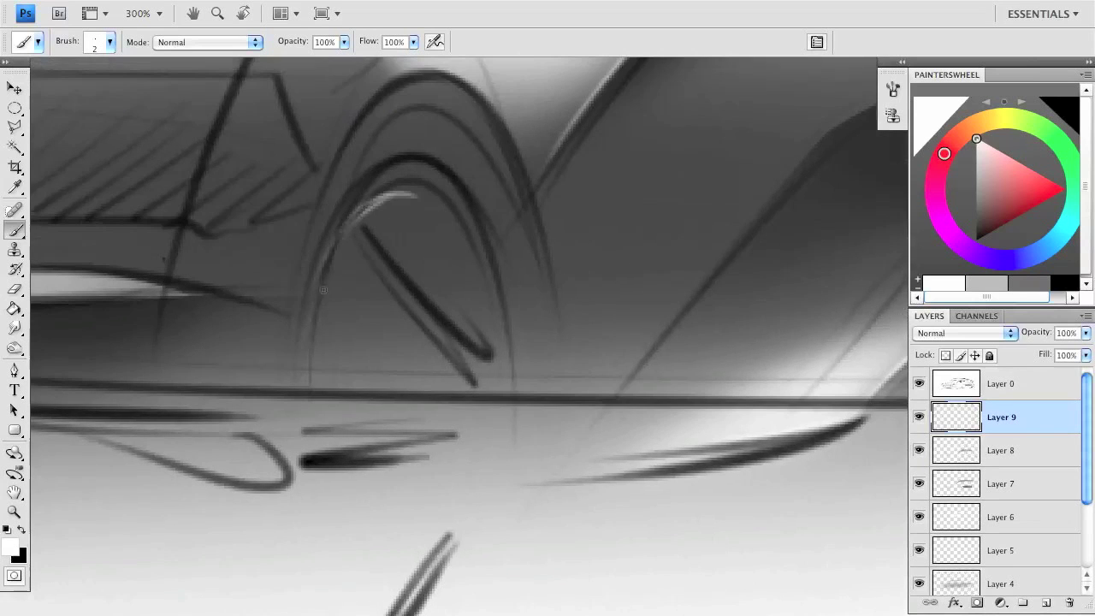
pyautogui.moveTo(372, 249); pyautogui.dragTo(449, 346)
# Switch to a black 12 px brush and outline the rear wheel arch.
pyautogui.moveTo(467, 446); pyautogui.dragTo(474, 333)
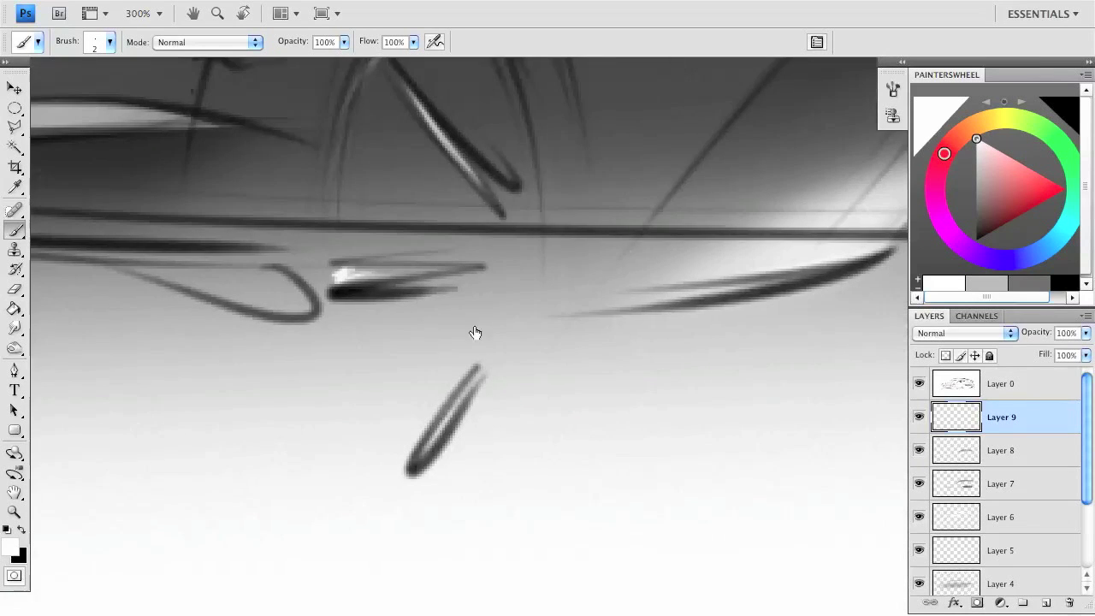
pyautogui.press('x')
pyautogui.rightClick(518, 311)
pyautogui.press('Escape')
pyautogui.hotkey('ctrl', '-')
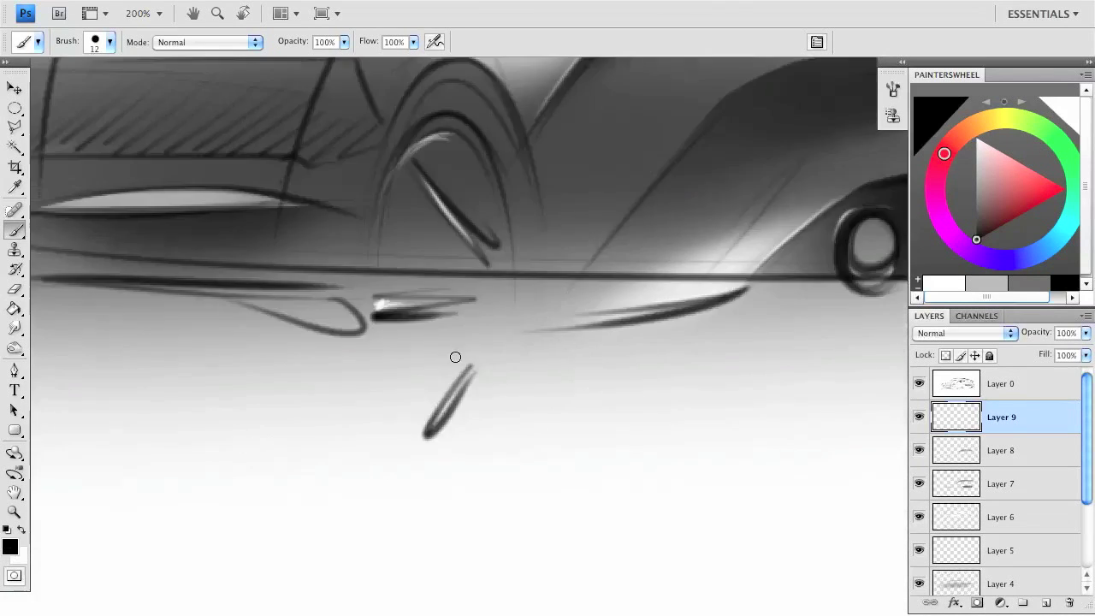
pyautogui.hotkey('ctrl', '-')
pyautogui.moveTo(297, 295); pyautogui.dragTo(190, 221)
# Stroke the lower sill, wheel arch and rear bumper curve in black, plus a straight ground line.
pyautogui.moveTo(417, 301); pyautogui.dragTo(494, 306)
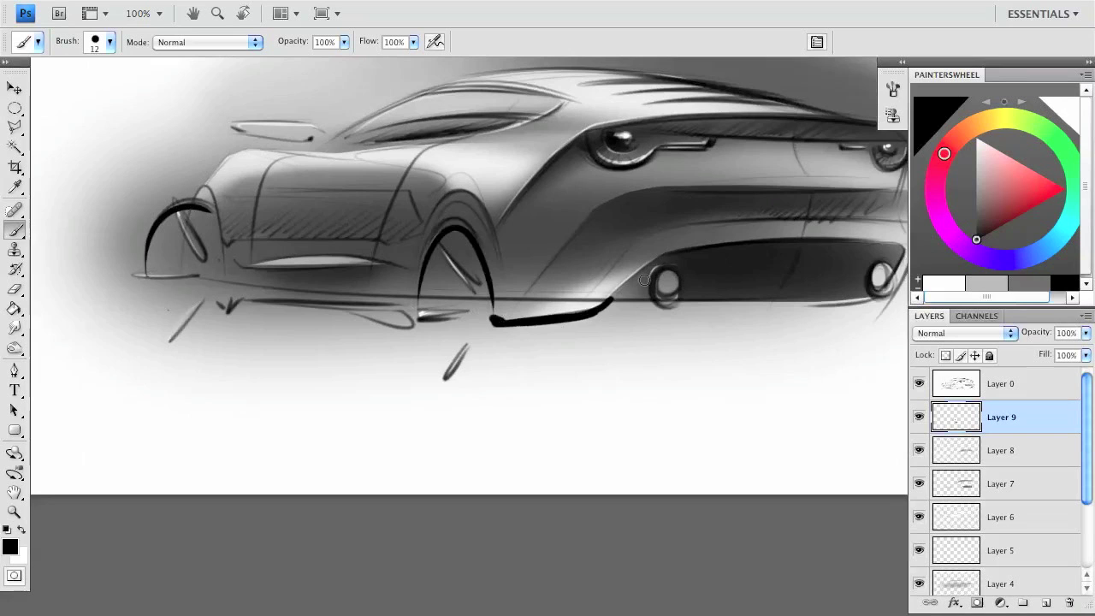
pyautogui.moveTo(232, 304); pyautogui.dragTo(416, 325)
pyautogui.moveTo(508, 244); pyautogui.dragTo(310, 244)
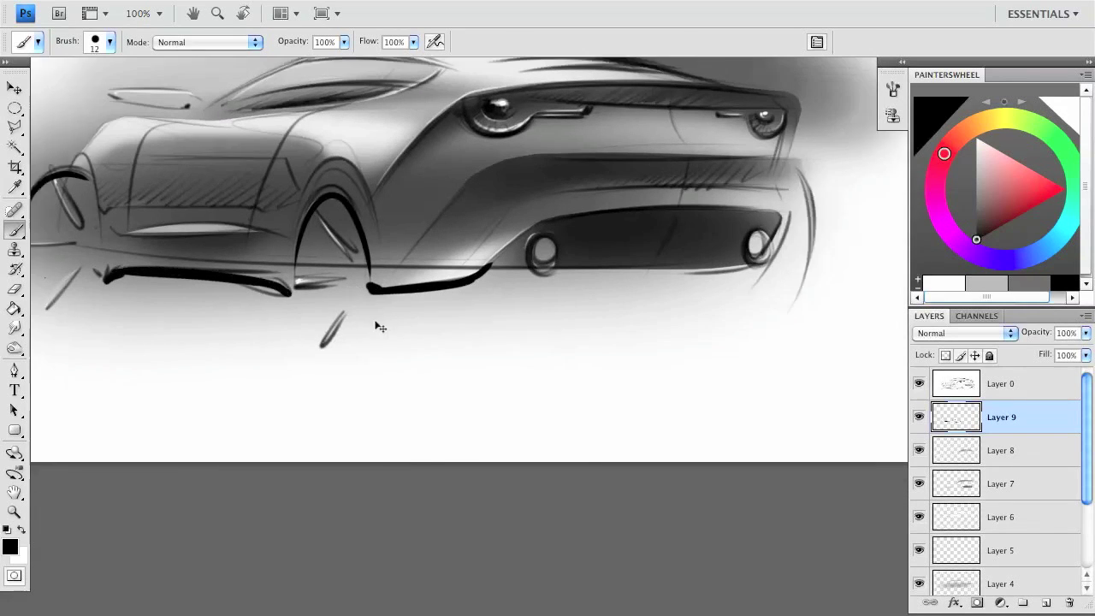
pyautogui.moveTo(222, 291); pyautogui.dragTo(282, 278)
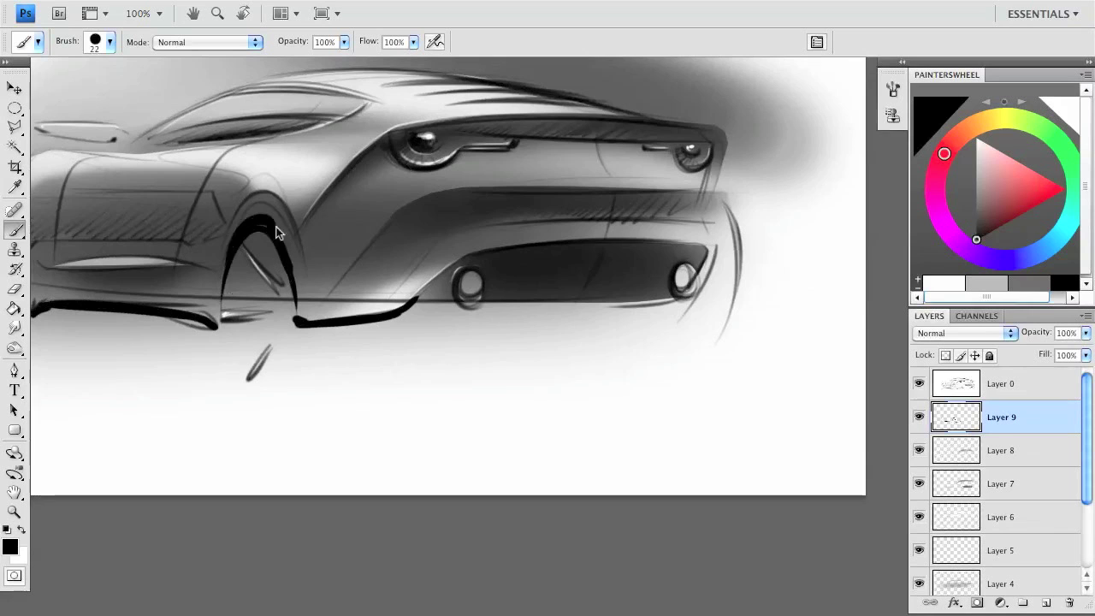
pyautogui.moveTo(727, 205); pyautogui.dragTo(710, 348)
pyautogui.keyDown('shift'); pyautogui.click(928, 359); pyautogui.keyUp('shift')
# Draw a black roofline and lower window line, fill the rear wheel arch dark, and add Layer 10.
pyautogui.moveTo(489, 395); pyautogui.dragTo(370, 174)
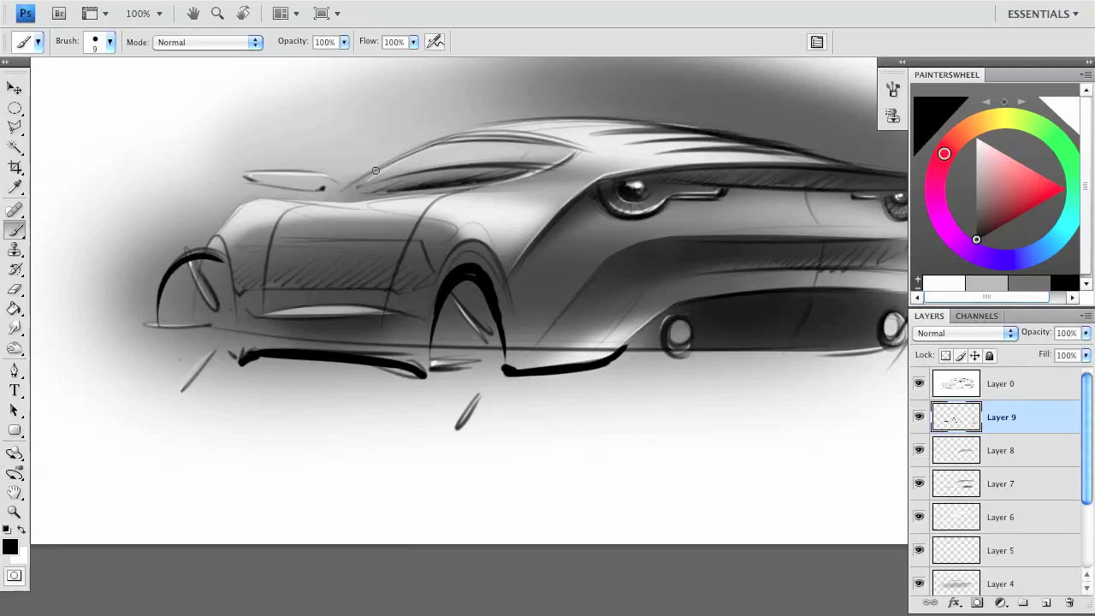
pyautogui.moveTo(335, 193); pyautogui.dragTo(552, 148)
pyautogui.moveTo(339, 195); pyautogui.dragTo(550, 159)
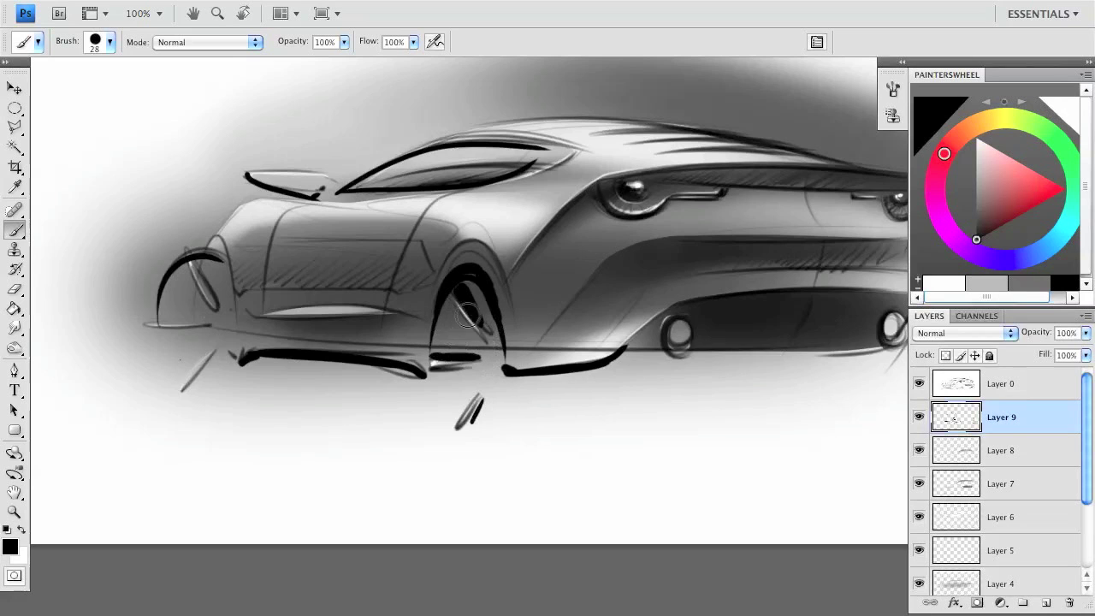
pyautogui.moveTo(468, 313); pyautogui.dragTo(441, 343)
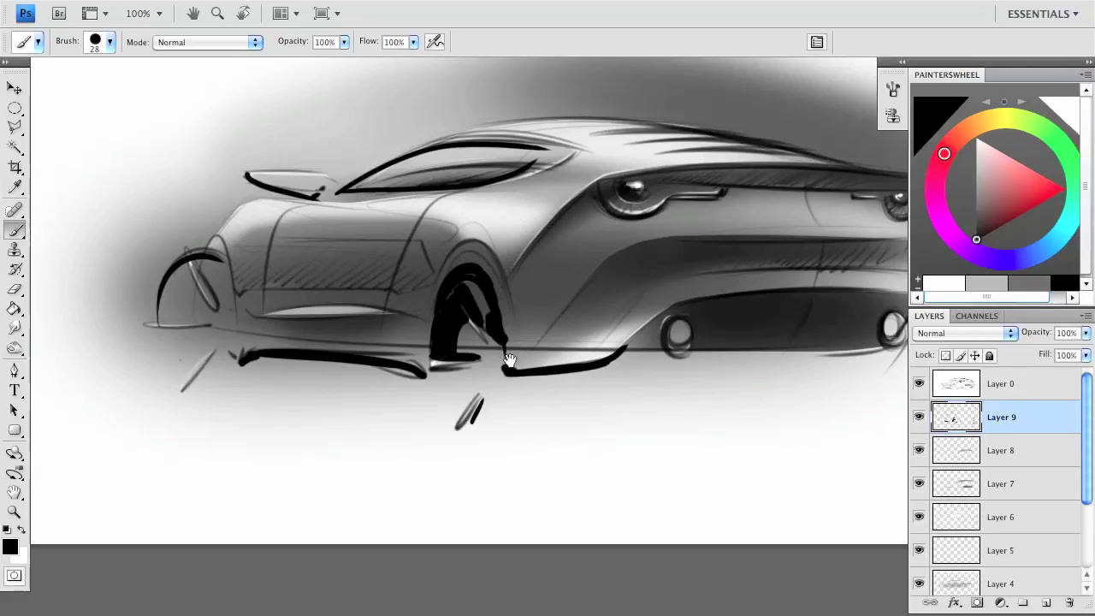
pyautogui.hotkey('ctrl', '-')
pyautogui.click(1045, 603)
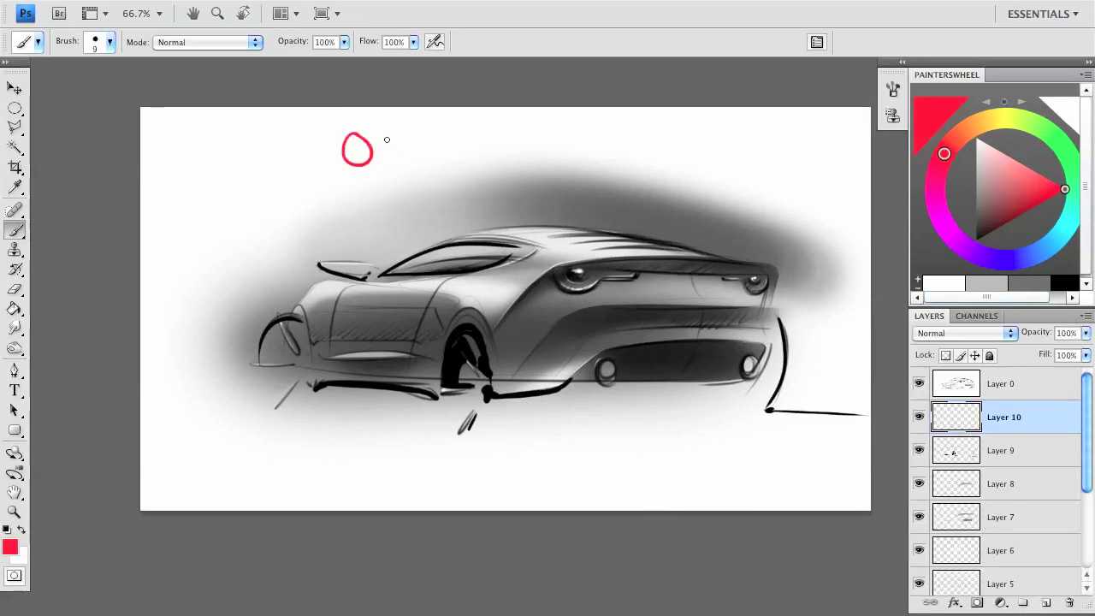
# Write and circle a red OVERLAY note, then erase it.
pyautogui.moveTo(524, 135); pyautogui.dragTo(552, 169)
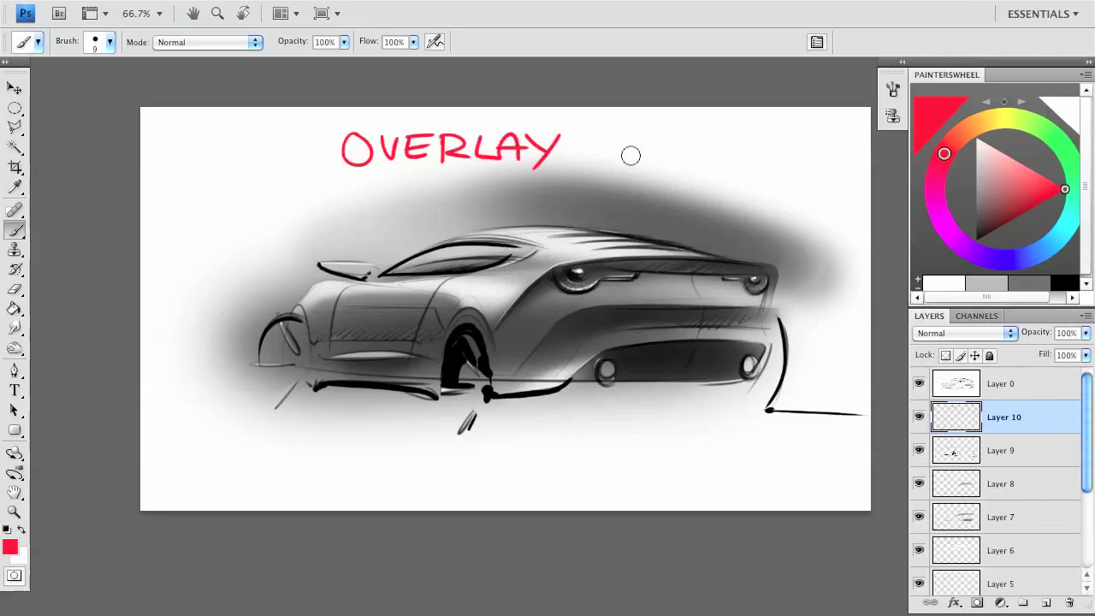
pyautogui.moveTo(458, 115); pyautogui.dragTo(359, 164)
pyautogui.press('e')
pyautogui.moveTo(304, 137); pyautogui.dragTo(586, 141)
pyautogui.press('Delete')
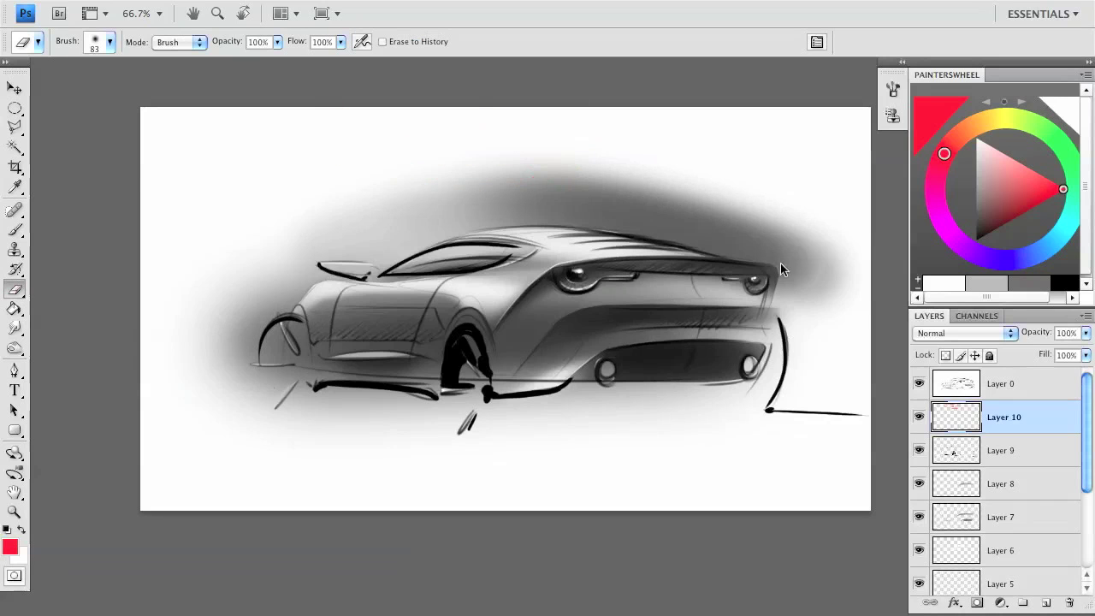
# Set Layer 10 to Overlay, reset colours to black and white, and pick a large soft brush.
pyautogui.click(964, 333)
pyautogui.click(933, 496)
pyautogui.press('d')
pyautogui.press('b')
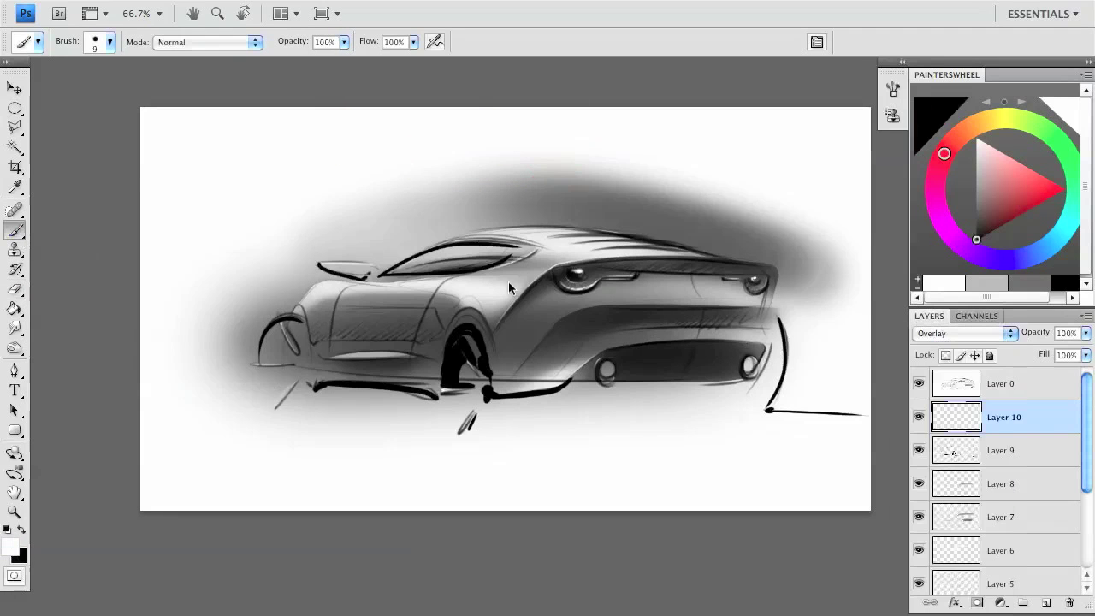
pyautogui.rightClick(523, 274)
pyautogui.click(574, 454)
pyautogui.press('Return')
pyautogui.hotkey('ctrl', '+')
pyautogui.press('x')
# Darken the rear panel with a size-99 black brush and between the window lines at size 45.
pyautogui.moveTo(298, 276); pyautogui.dragTo(230, 255)
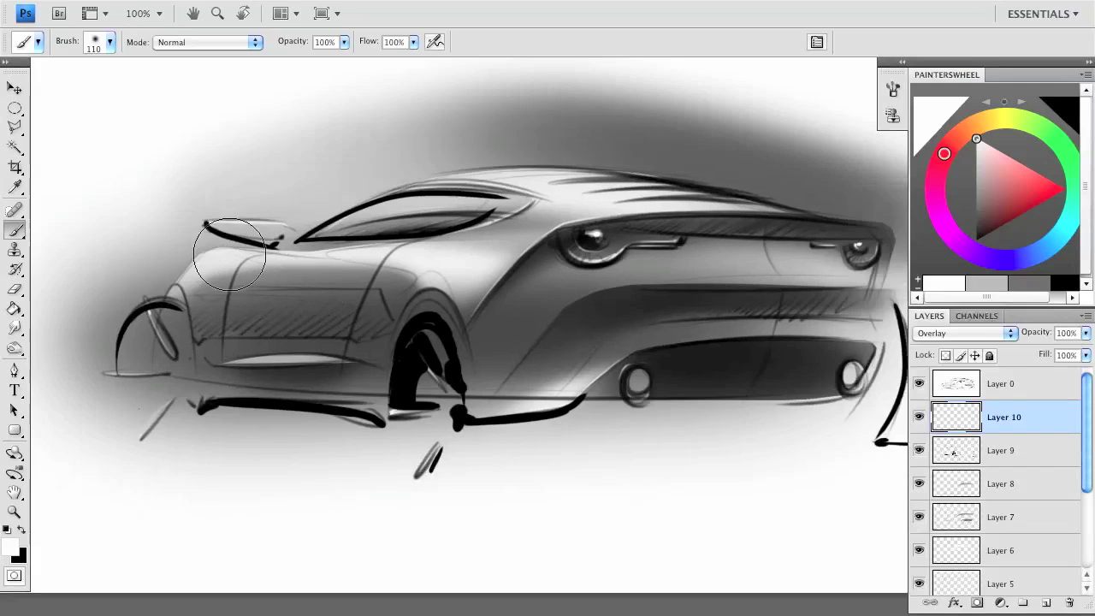
pyautogui.press('[')
pyautogui.press('[')
pyautogui.press('[')
pyautogui.press('x')
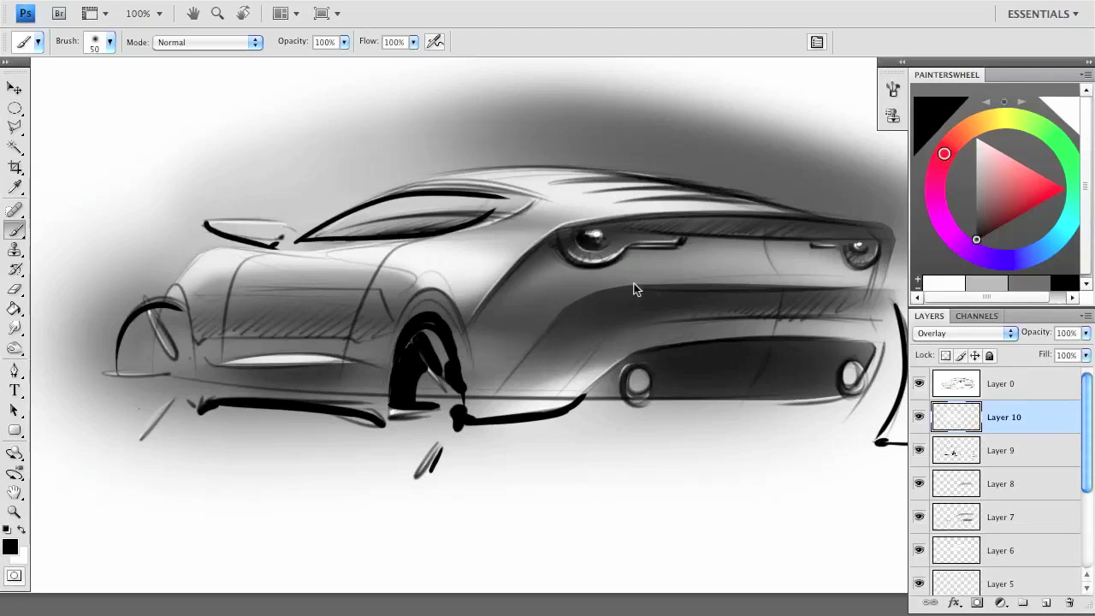
pyautogui.press(']')
pyautogui.press(']')
pyautogui.press(']')
pyautogui.moveTo(612, 265); pyautogui.dragTo(866, 261)
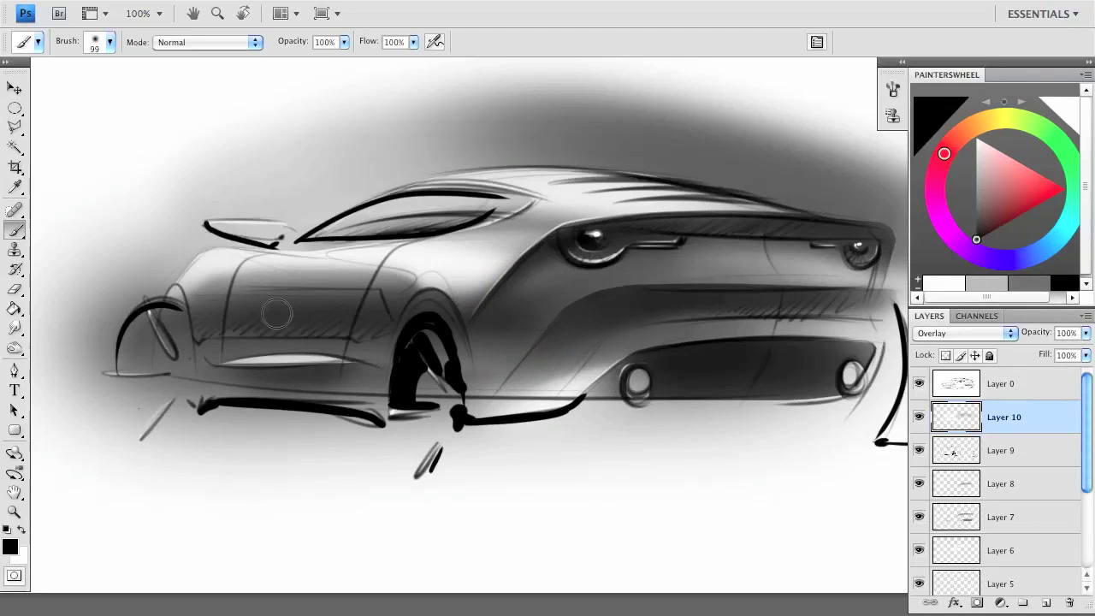
pyautogui.press('[')
pyautogui.press('[')
pyautogui.press('[')
pyautogui.moveTo(337, 232); pyautogui.dragTo(276, 234)
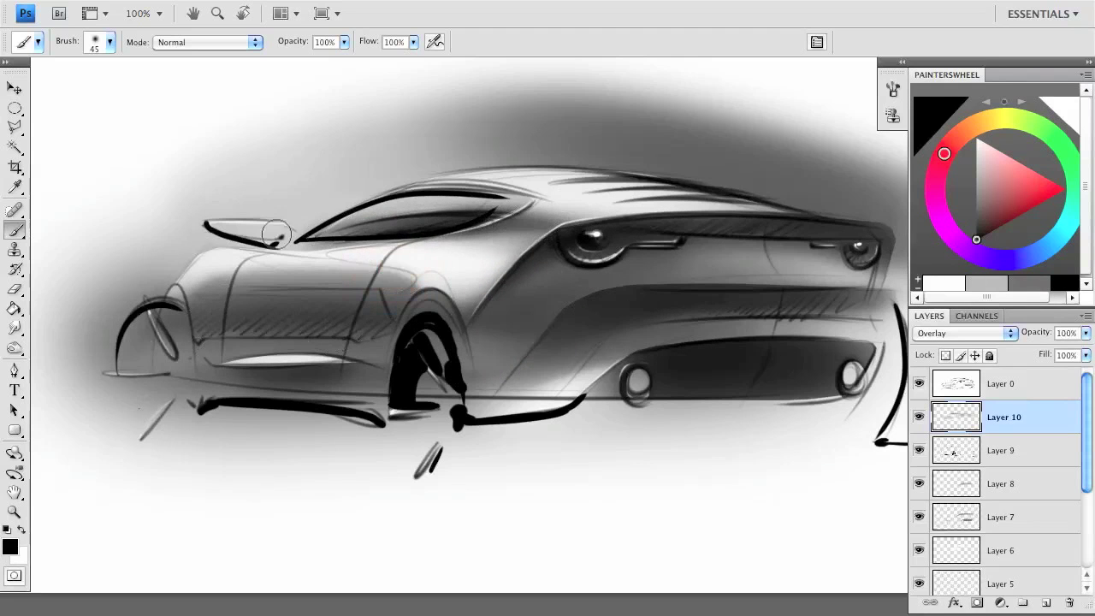
pyautogui.hotkey('ctrl', '-')
# Add a new Color Dodge layer and dab red glow onto the taillight.
pyautogui.click(1046, 603)
pyautogui.click(962, 333)
pyautogui.click(967, 458)
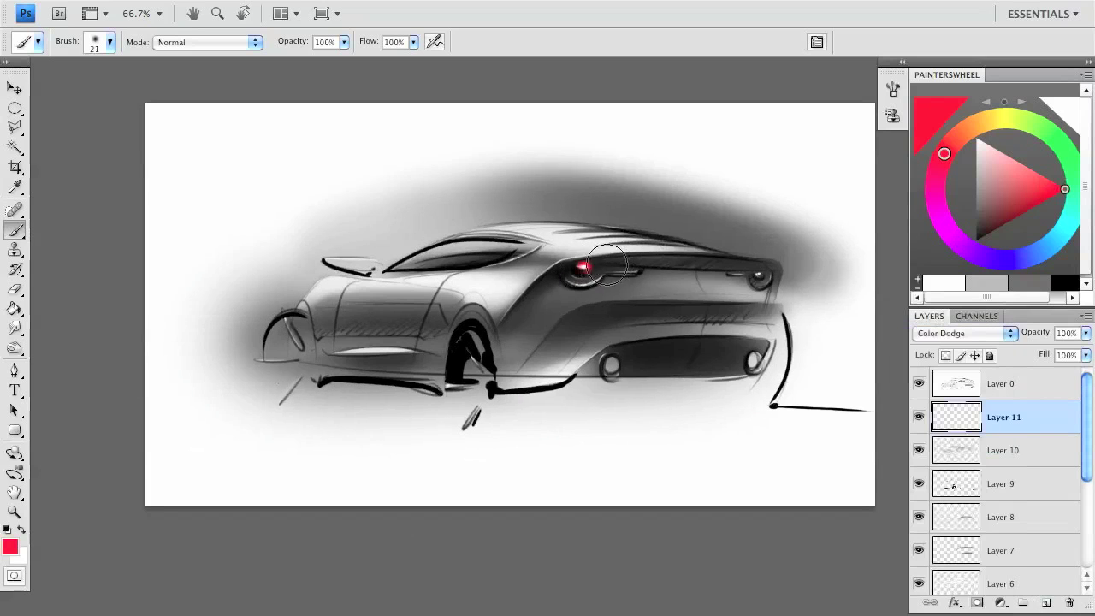
pyautogui.scroll(5, 606, 265)
pyautogui.click(508, 214)
pyautogui.click(538, 225)
pyautogui.click(526, 249)
pyautogui.hotkey('ctrl', 'z')
# Trace thin red glow along the lamps' upper and lower edges with a size-7 brush.
pyautogui.press('[')
pyautogui.press('[')
pyautogui.press('[')
pyautogui.press('[')
pyautogui.press('[')
pyautogui.press('[')
pyautogui.moveTo(350, 223)
pyautogui.mouseDown()
pyautogui.moveTo(445, 180)
pyautogui.moveTo(659, 167)
pyautogui.mouseUp()
pyautogui.moveTo(416, 231)
pyautogui.mouseDown()
pyautogui.moveTo(573, 283)
pyautogui.moveTo(531, 316)
pyautogui.mouseUp()
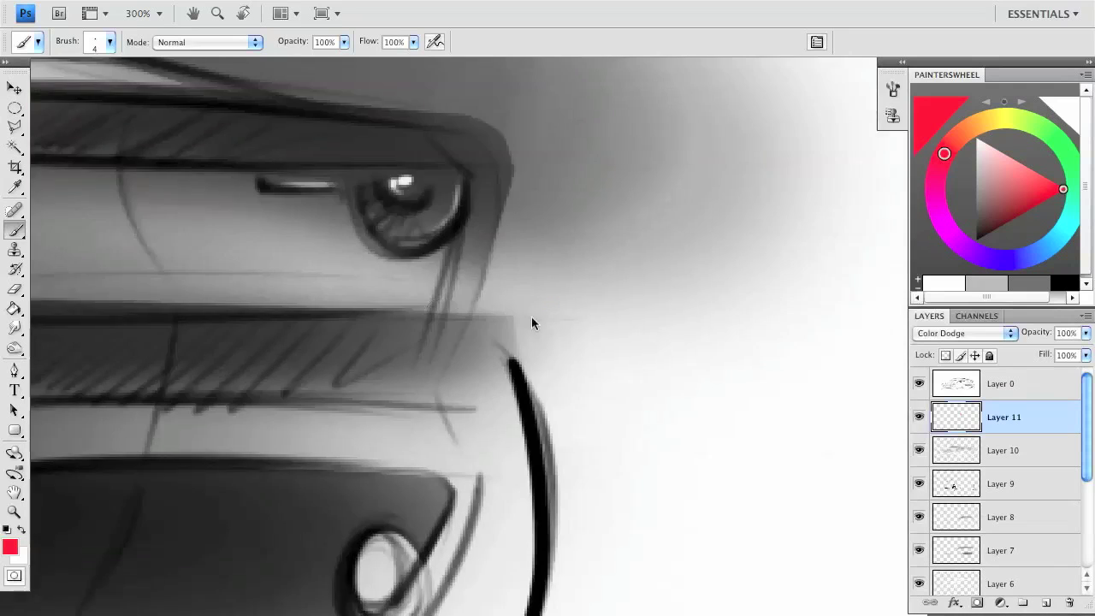
pyautogui.press(']')
pyautogui.press(']')
pyautogui.press(']')
pyautogui.click(446, 227)
pyautogui.hotkey('ctrl', 'z')
pyautogui.press('[')
pyautogui.press('[')
pyautogui.press('[')
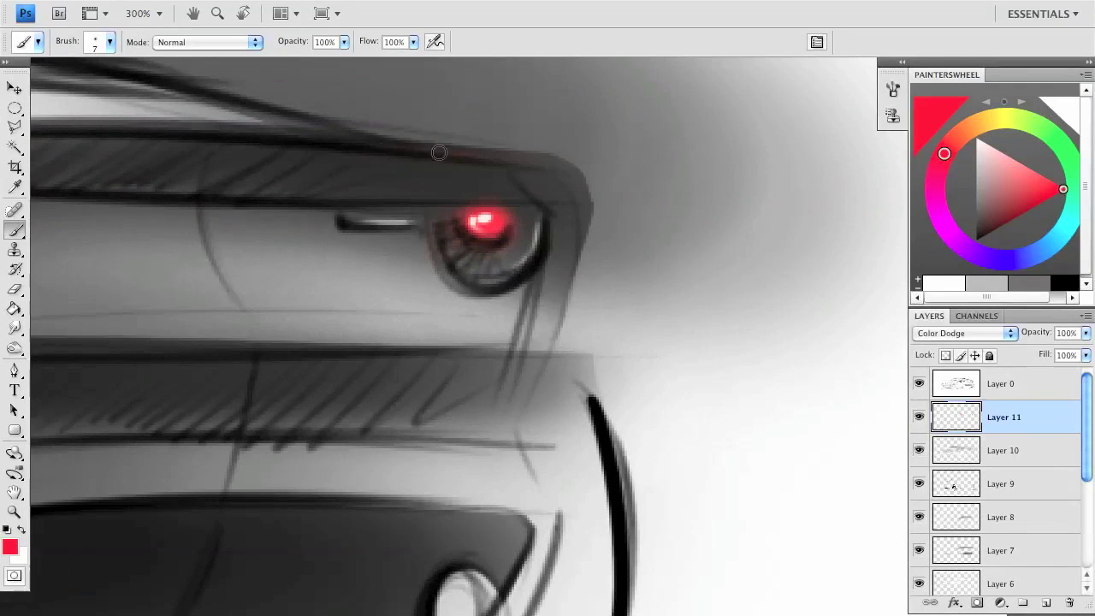
pyautogui.moveTo(439, 153); pyautogui.dragTo(573, 171)
# Zoom out to fit the document, undoing a stray large red dab.
pyautogui.hotkey('ctrl', '1')
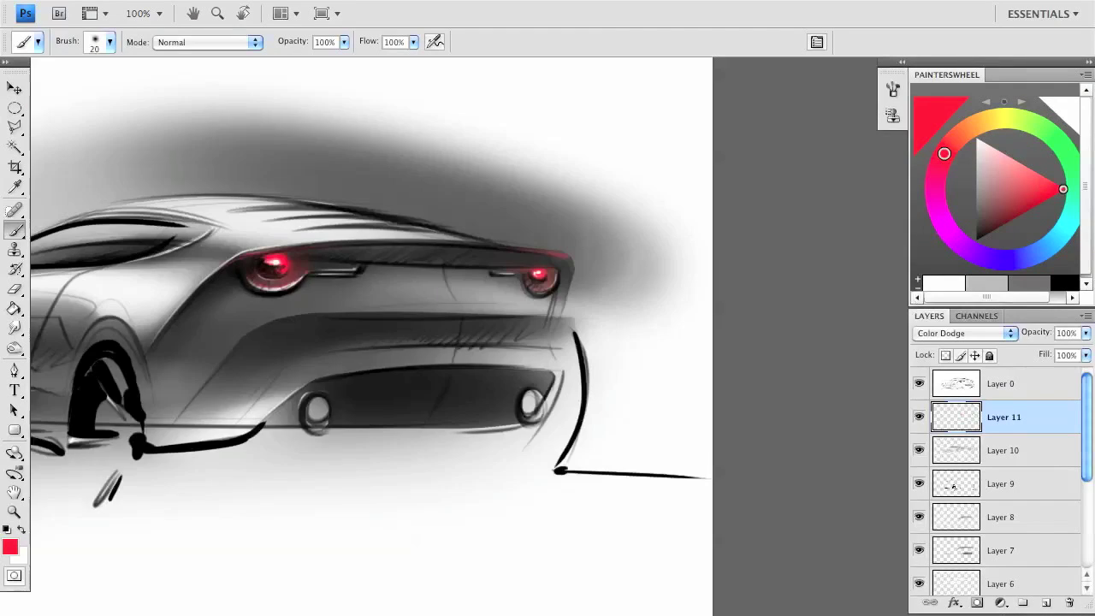
pyautogui.click(488, 291)
pyautogui.hotkey('ctrl', 'z')
pyautogui.hotkey('ctrl', '-')
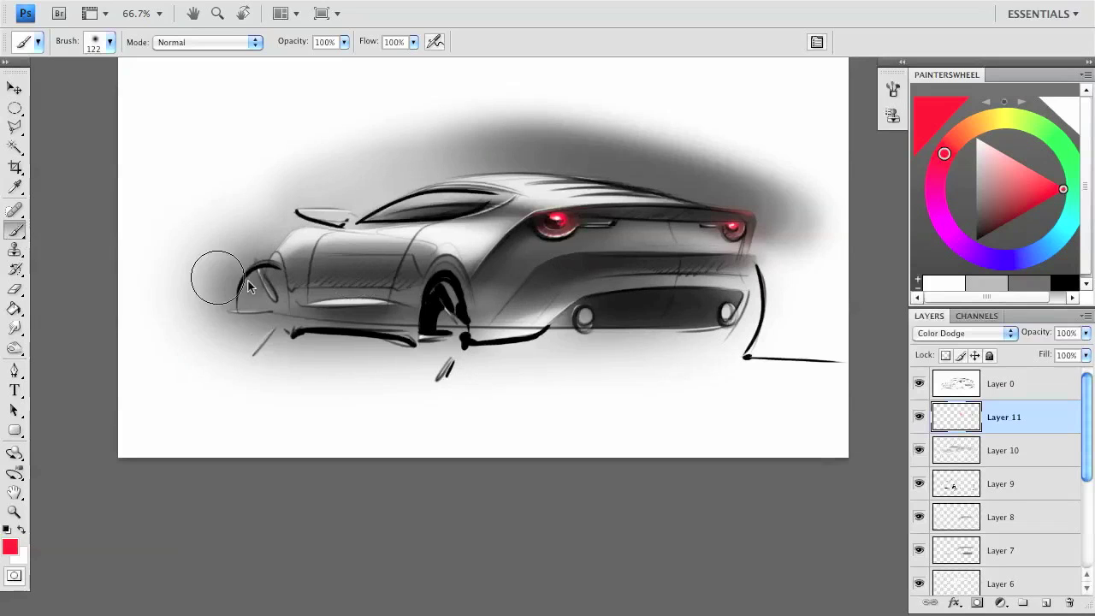
# Add an Overlay Layer 12, choose a tint colour, and hide the red glow Layer 11.
pyautogui.click(1045, 602)
pyautogui.click(964, 333)
pyautogui.click(941, 496)
pyautogui.click(985, 128)
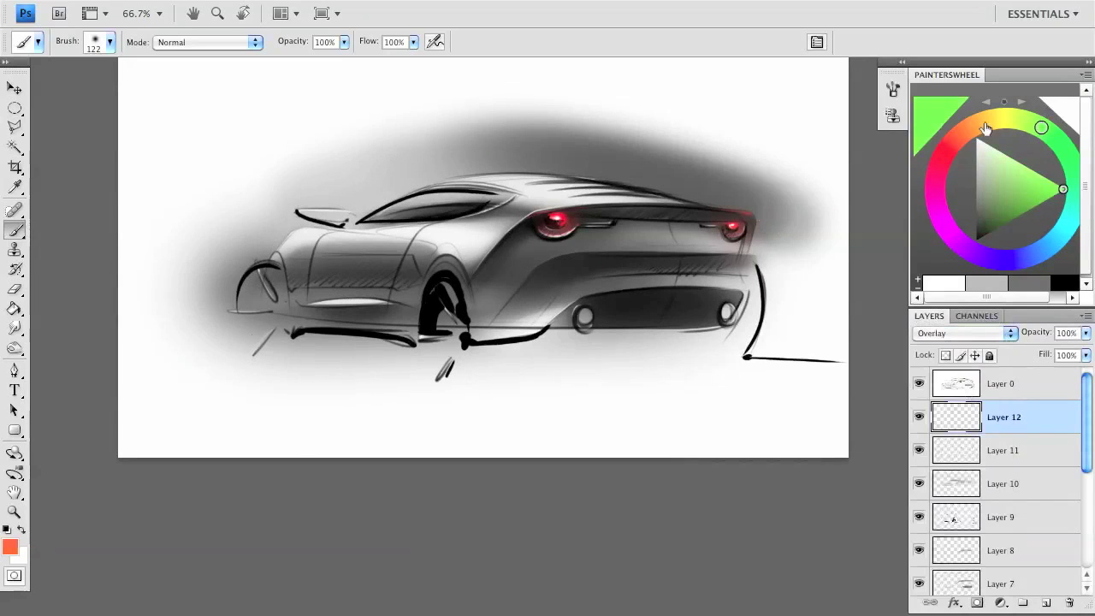
pyautogui.click(918, 450)
# Wash a light-blue tint over the car and faint peach near the lower front with a broad brush.
pyautogui.press(']')
pyautogui.press(']')
pyautogui.press(']')
pyautogui.moveTo(389, 257); pyautogui.dragTo(422, 267)
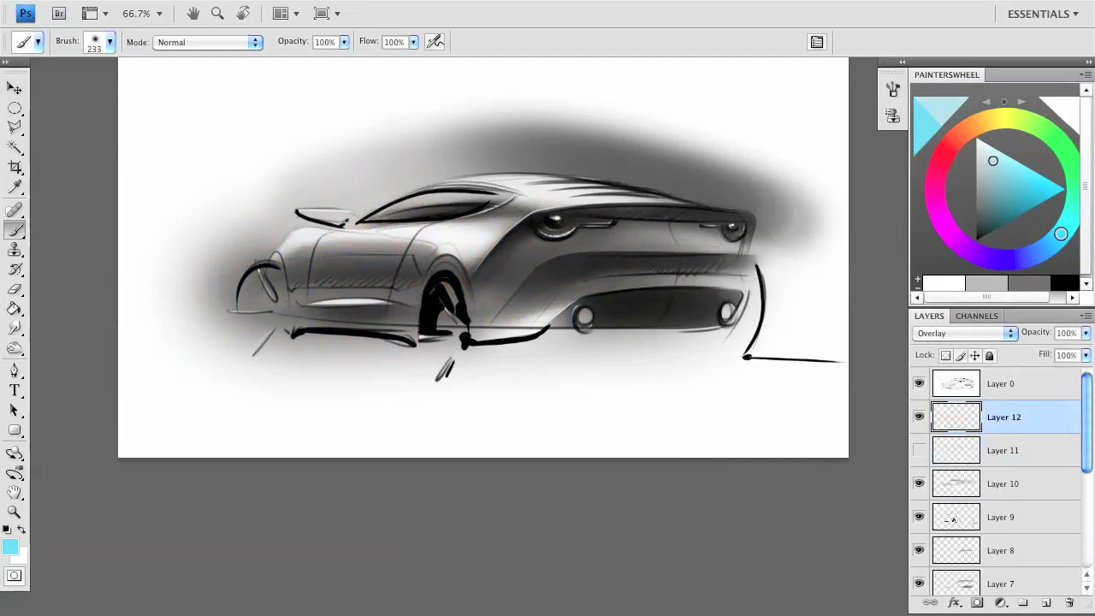
pyautogui.moveTo(870, 231)
pyautogui.mouseDown()
pyautogui.moveTo(385, 256)
pyautogui.moveTo(664, 183)
pyautogui.mouseUp()
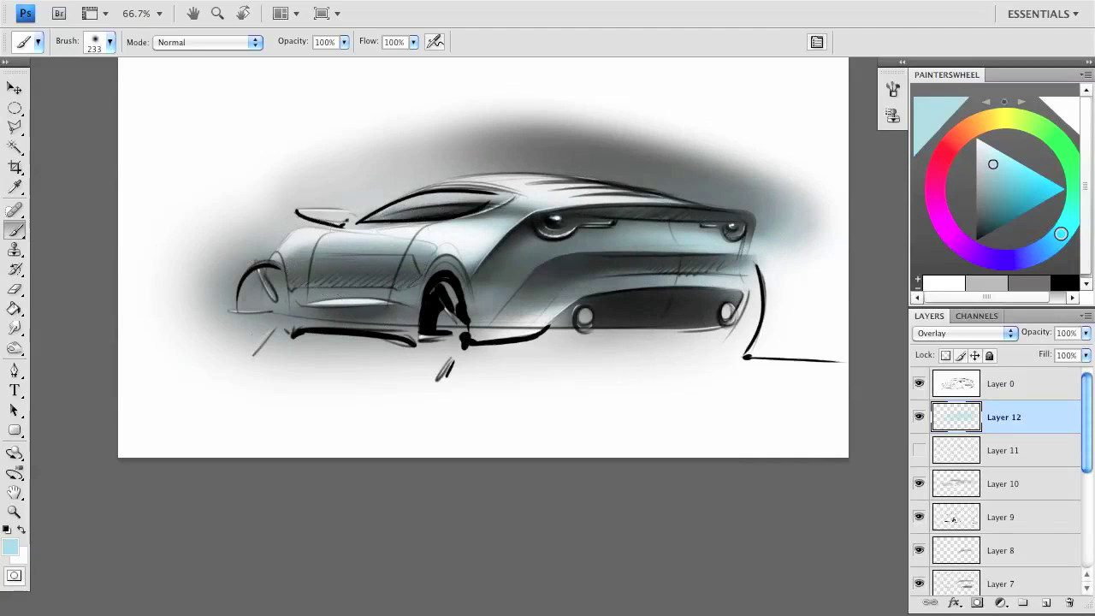
pyautogui.click(969, 128)
pyautogui.moveTo(257, 338); pyautogui.dragTo(591, 357)
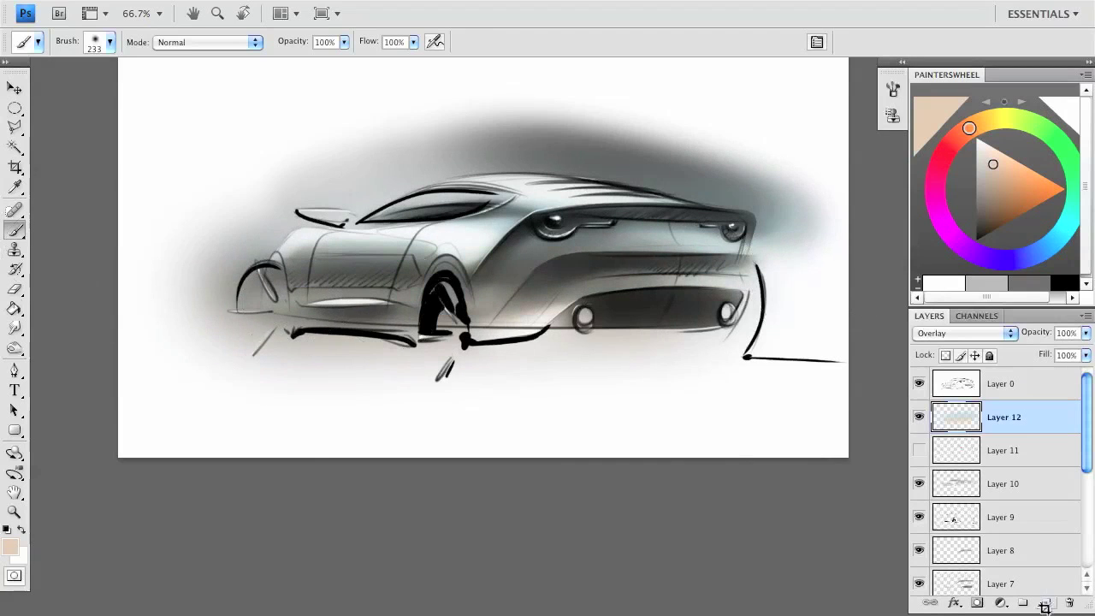
# Add empty Layer 13 and mark a crop area around the sketch.
pyautogui.click(1045, 604)
pyautogui.press('c')
pyautogui.moveTo(828, 432); pyautogui.dragTo(850, 430)
# Apply the crop and briefly toggle Layer 0's visibility off and on.
pyautogui.press('Return')
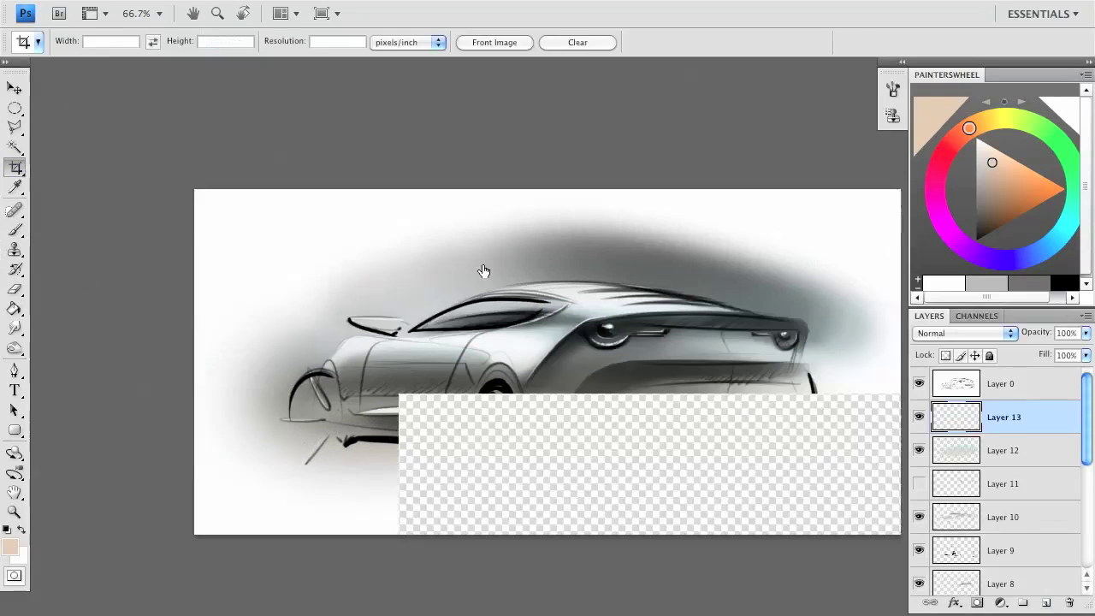
pyautogui.click(919, 383)
pyautogui.click(919, 382)
# Sign in red with the 9 px brush beneath the car near the rear wheel.
pyautogui.press('b')
pyautogui.press('d')
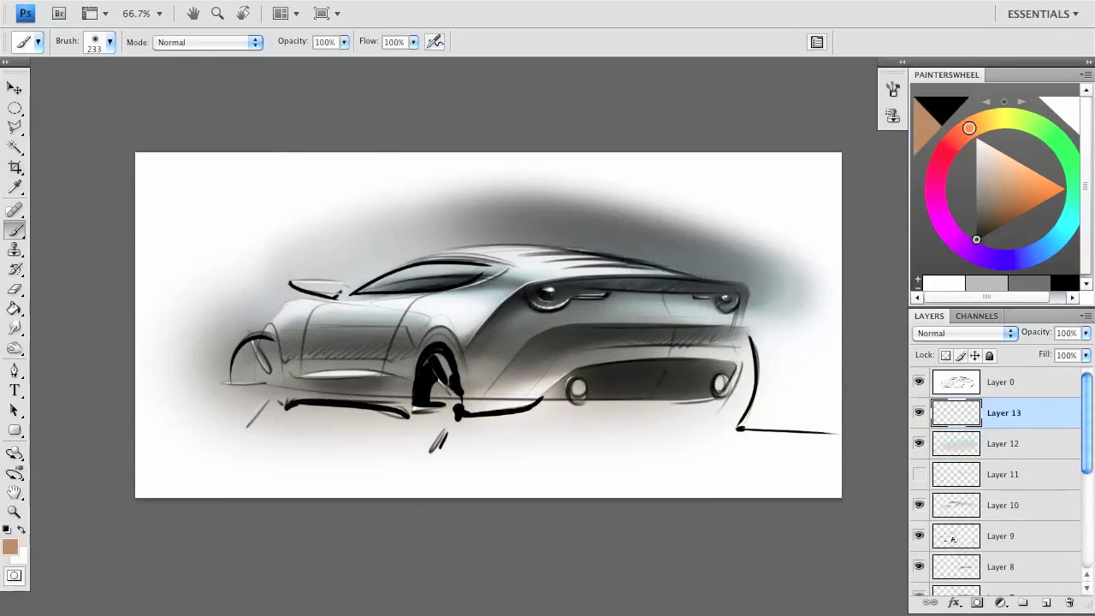
pyautogui.scroll(2, 569, 427)
pyautogui.rightClick(714, 294)
pyautogui.click(776, 562)
pyautogui.press('Return')
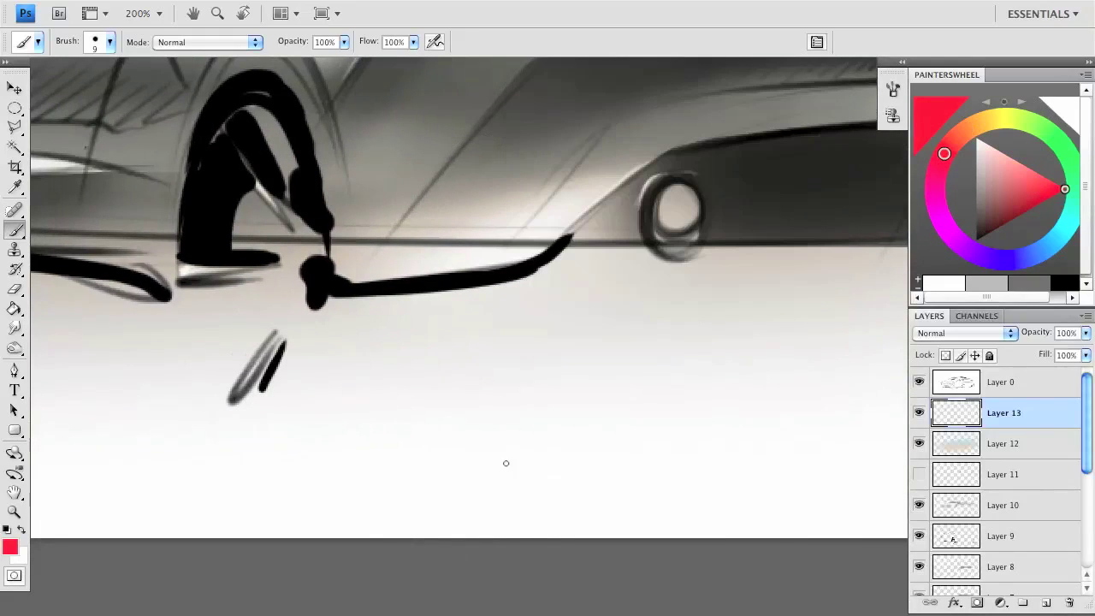
pyautogui.moveTo(392, 330); pyautogui.dragTo(402, 347)
pyautogui.moveTo(462, 332); pyautogui.dragTo(463, 342)
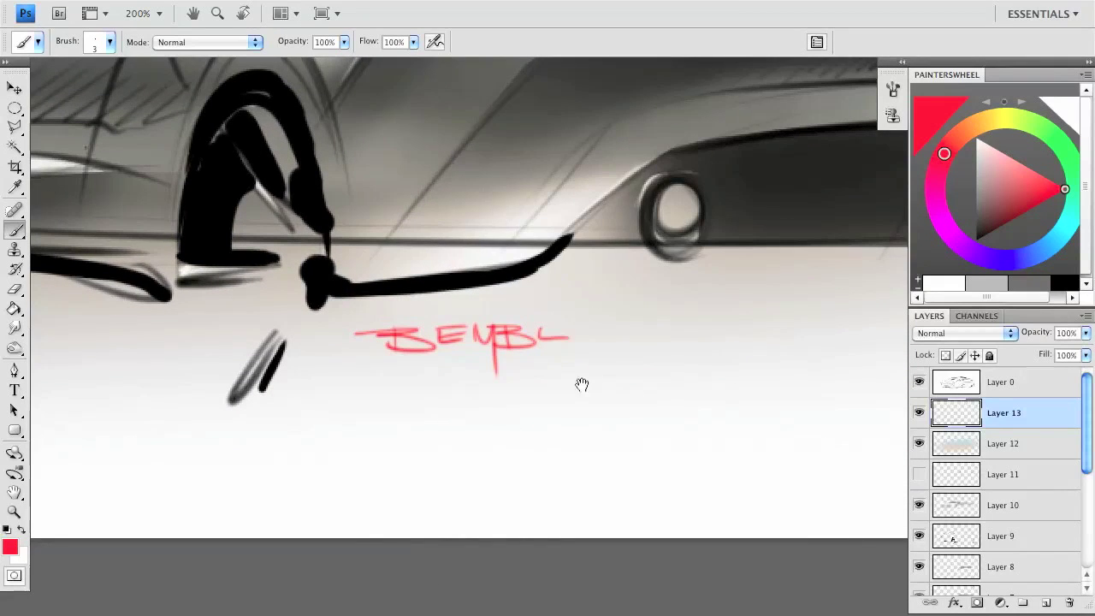
pyautogui.scroll(-2, 615, 358)
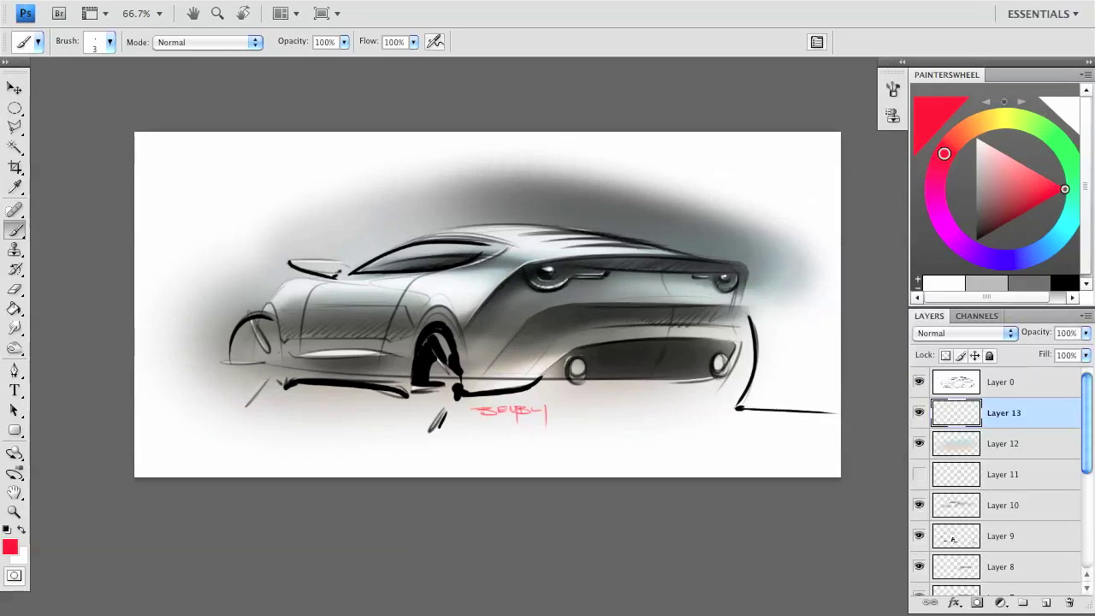
# Paste a merged copy of all visible layers as new Layer 14.
pyautogui.press('m')
pyautogui.hotkey('ctrl', 'a')
pyautogui.hotkey('ctrl', 'shift', 'c')
pyautogui.hotkey('ctrl', 'v')
# Sharpen the merged layer with Unsharp Mask and show the artwork full screen.
pyautogui.click(367, 0)
pyautogui.moveTo(378, 254)
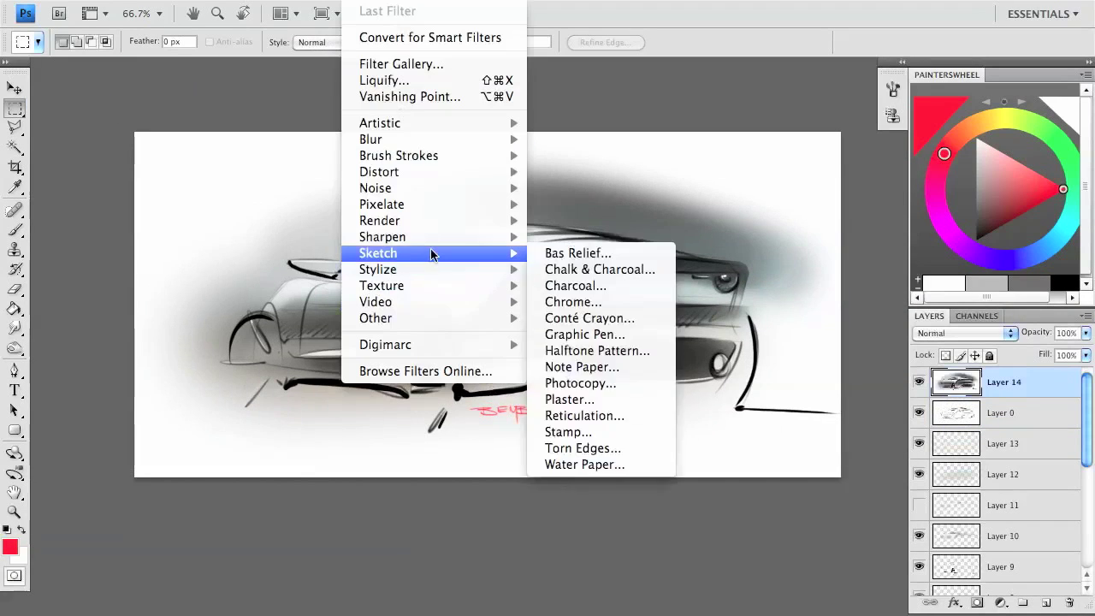
pyautogui.click(577, 302)
pyautogui.press('Return')
pyautogui.hotkey('ctrl', '+')
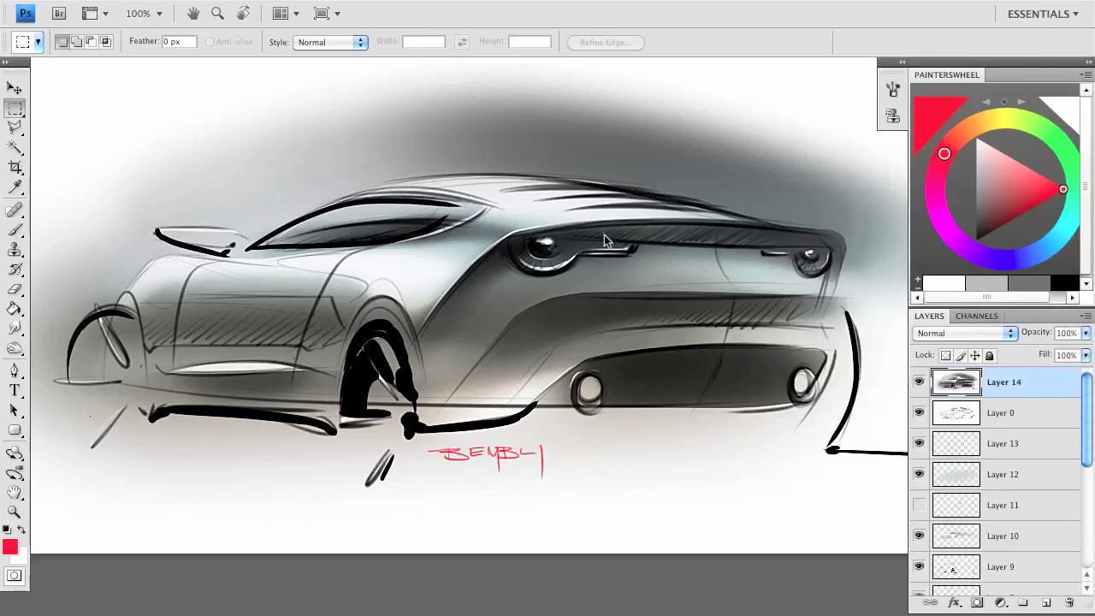
pyautogui.press('f')
pyautogui.press('f')
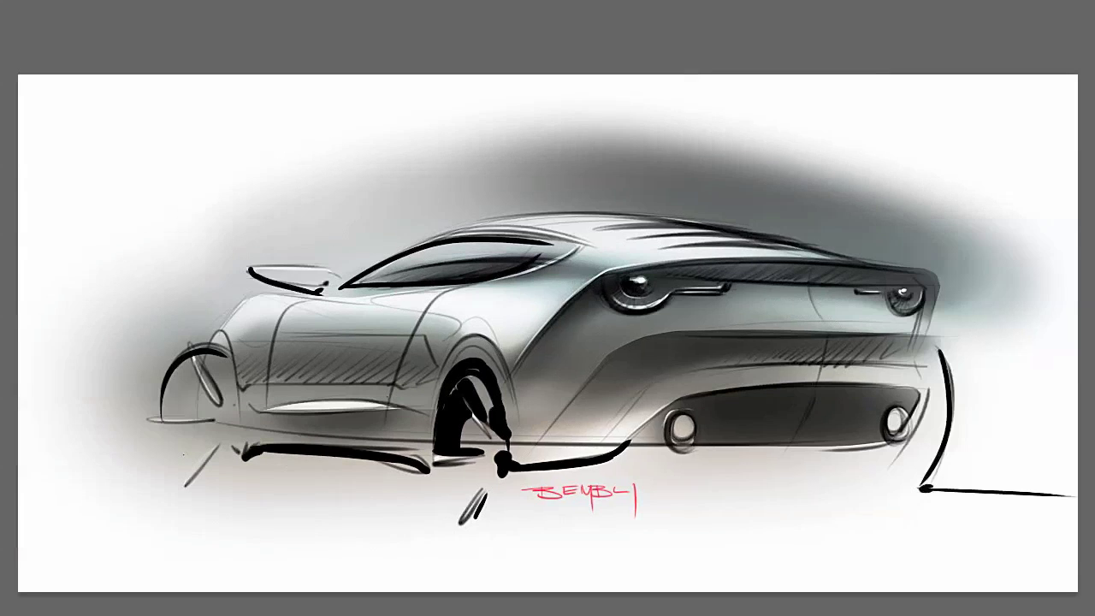